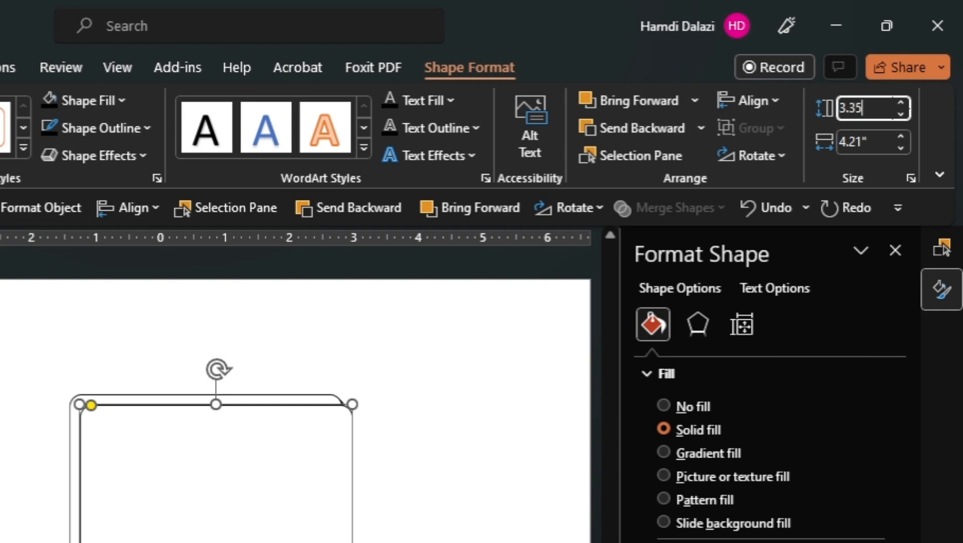
Step: Set the inner rounded rectangle's size to 3.35" high and 2.88" wide
left_click(883, 139)
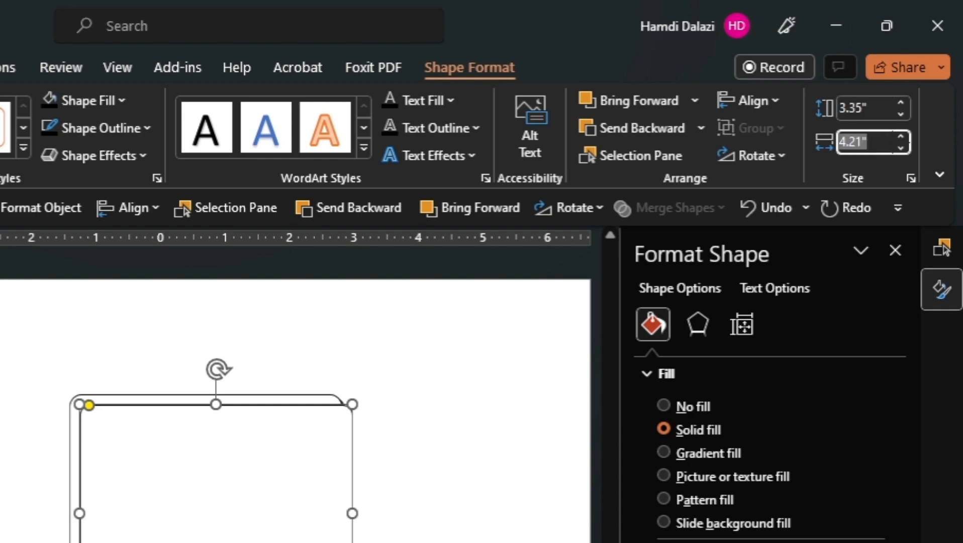
key("BackSpace")
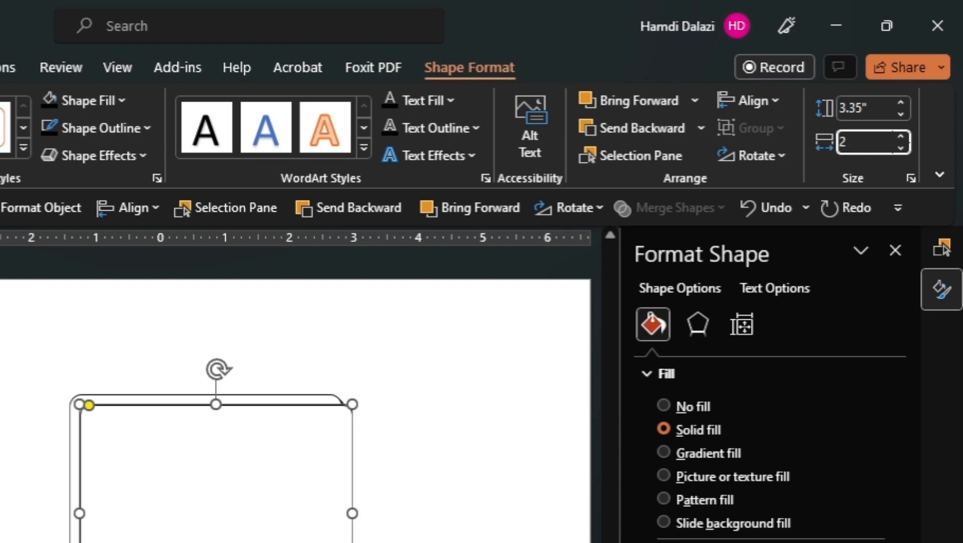
key("Return")
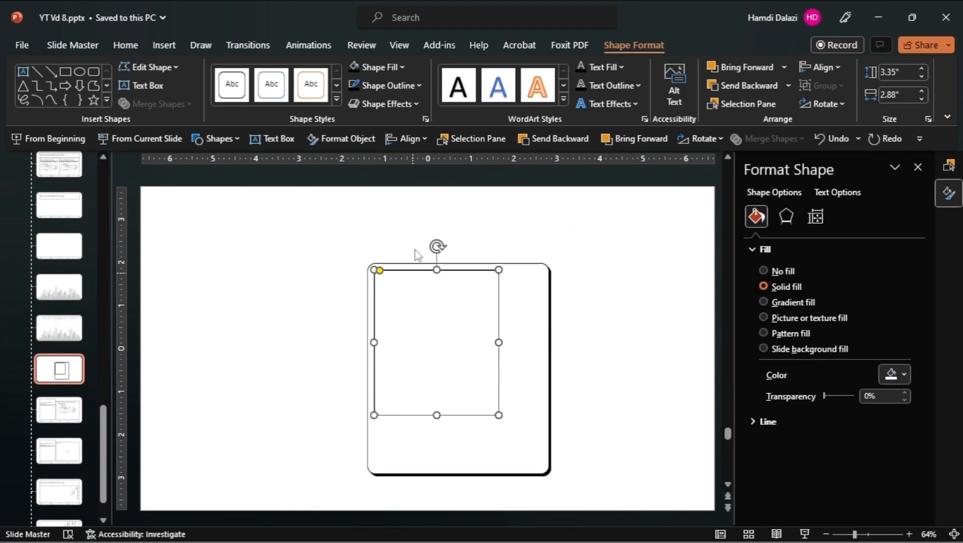
Step: Align the inner rounded rectangle with the larger card rectangle, centred both horizontally and vertically
left_click(408, 139)
left_click(525, 266)
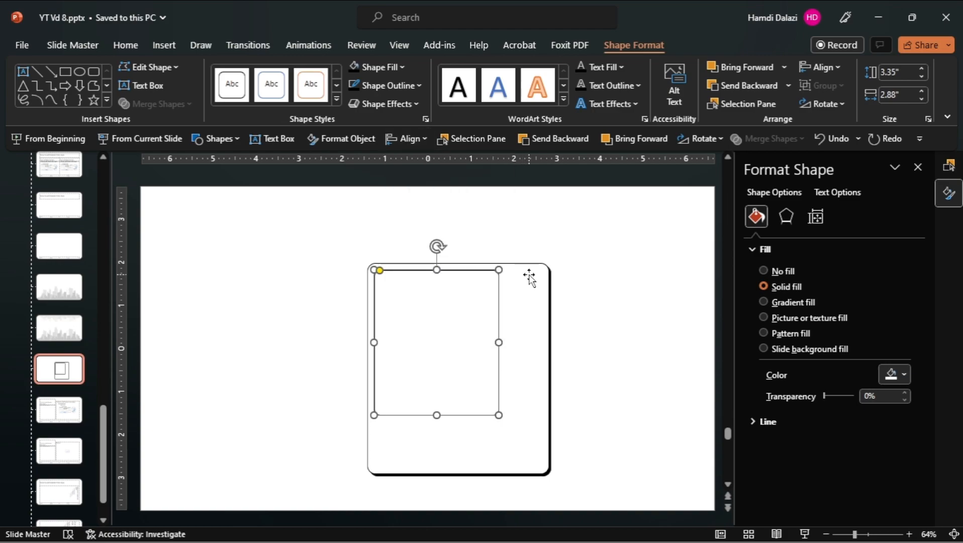
left_click(529, 276)
left_click(477, 294, "shift")
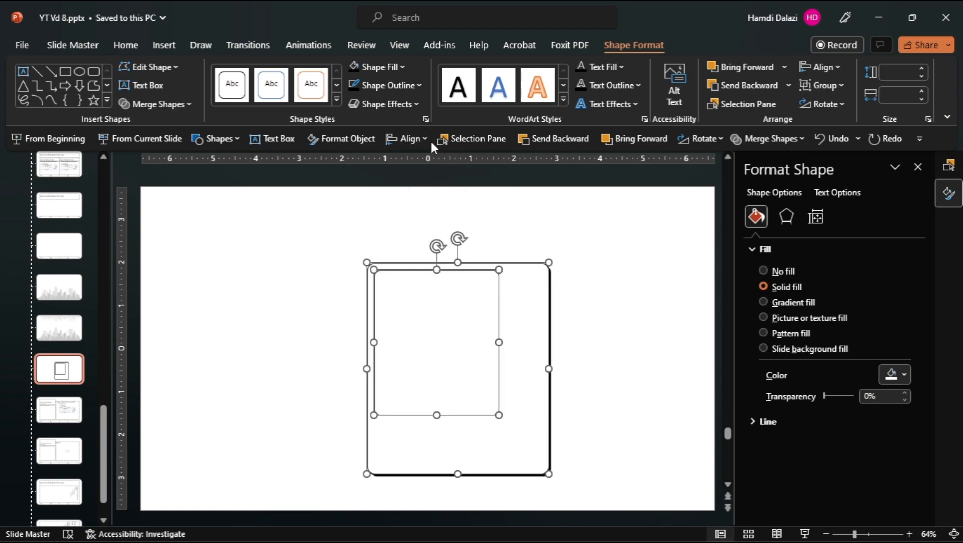
left_click(416, 140)
left_click(439, 178)
left_click(416, 141)
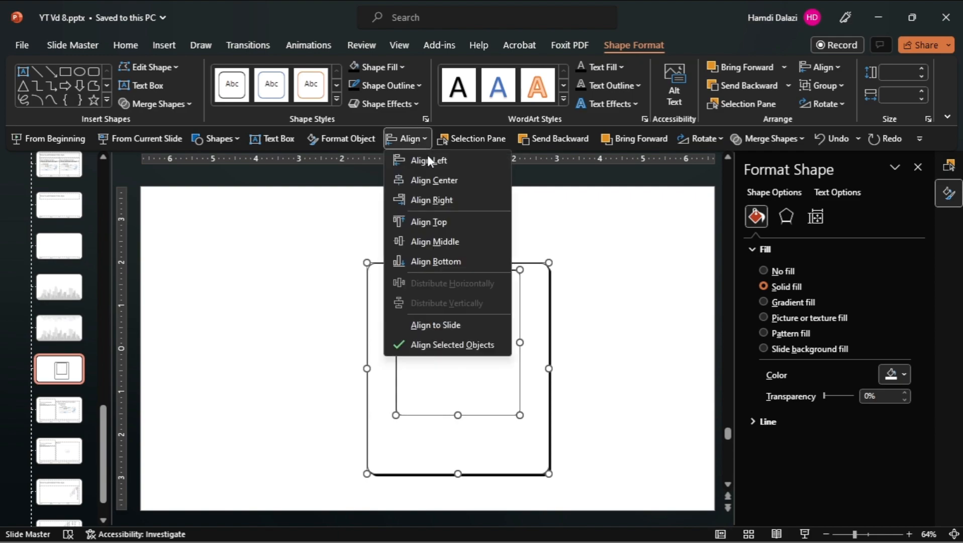
left_click(448, 240)
key("Escape")
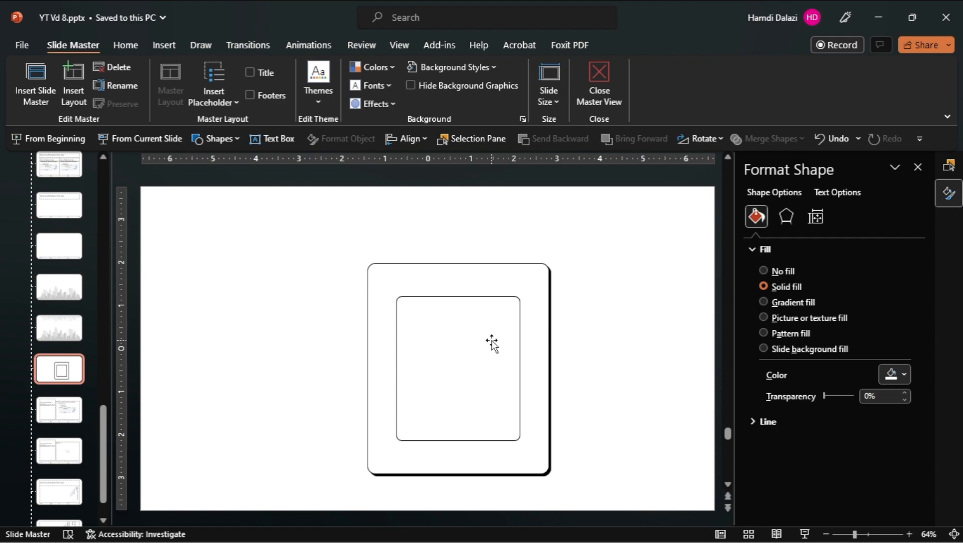
Step: Duplicate the inner rounded rectangle and fill the copy with black
left_click(492, 340)
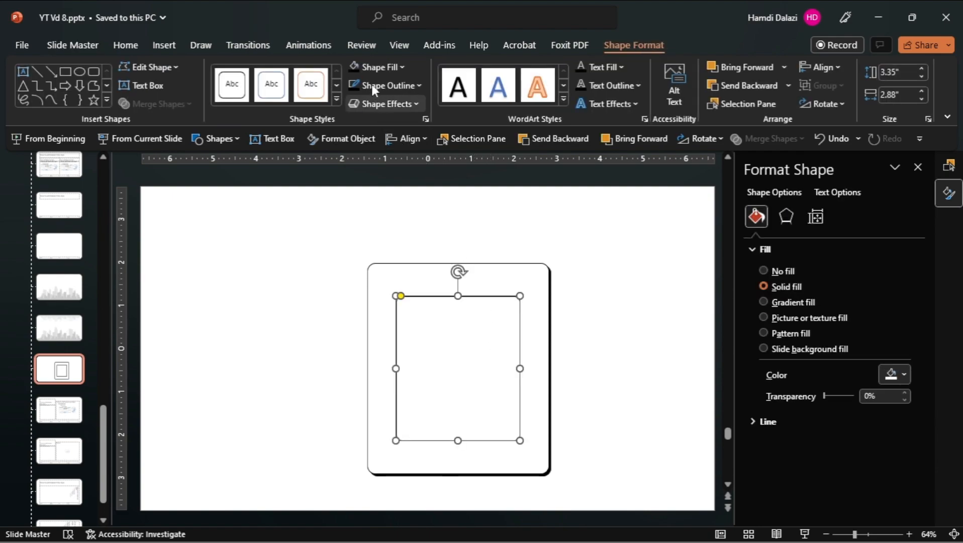
key("ctrl+d")
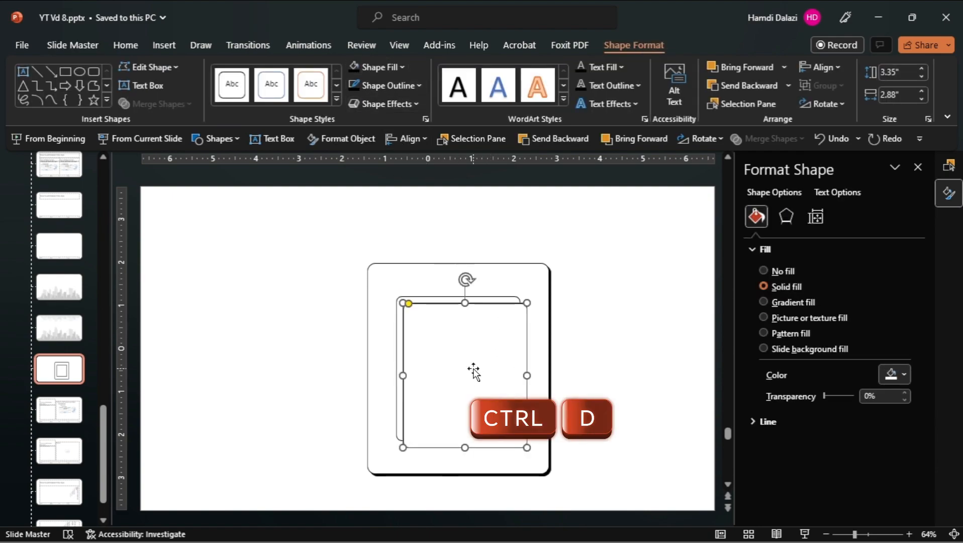
left_click(352, 66)
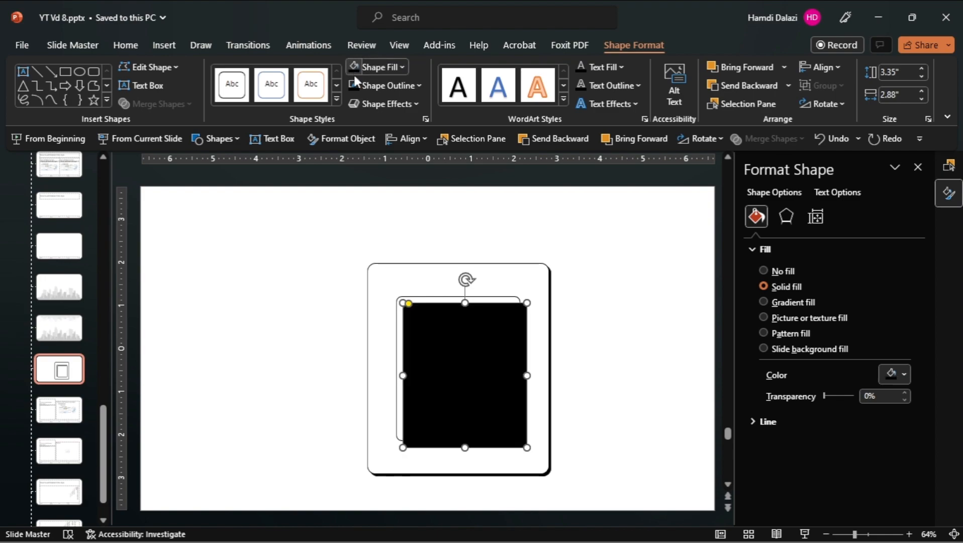
Step: Align the black copy exactly over the white inner rectangle with centre and middle alignment
left_click(501, 298, "shift")
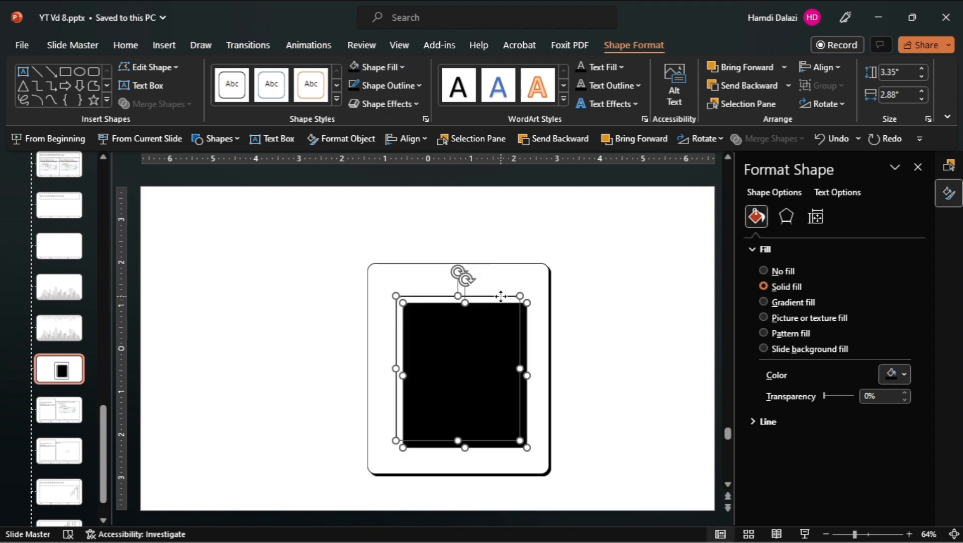
left_click(405, 138)
left_click(425, 161)
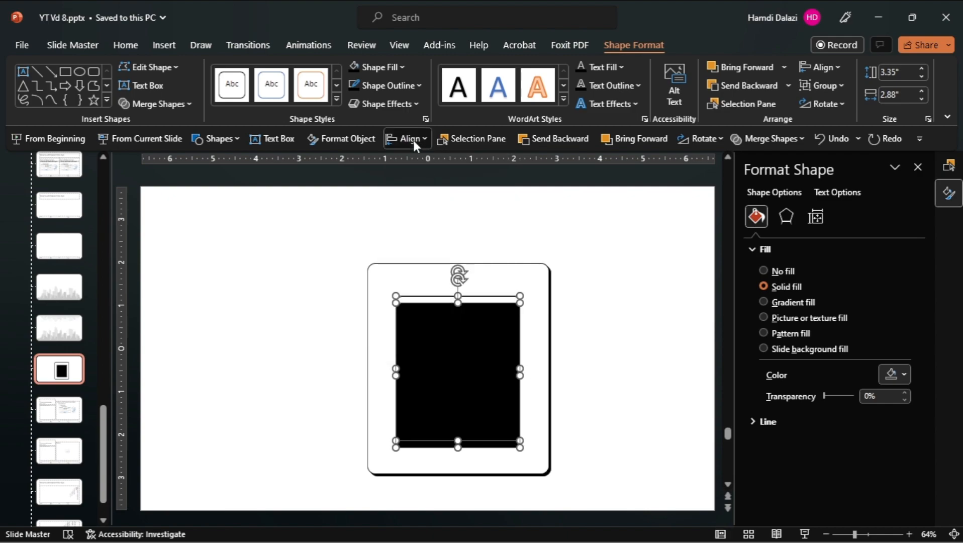
left_click(413, 139)
left_click(435, 241)
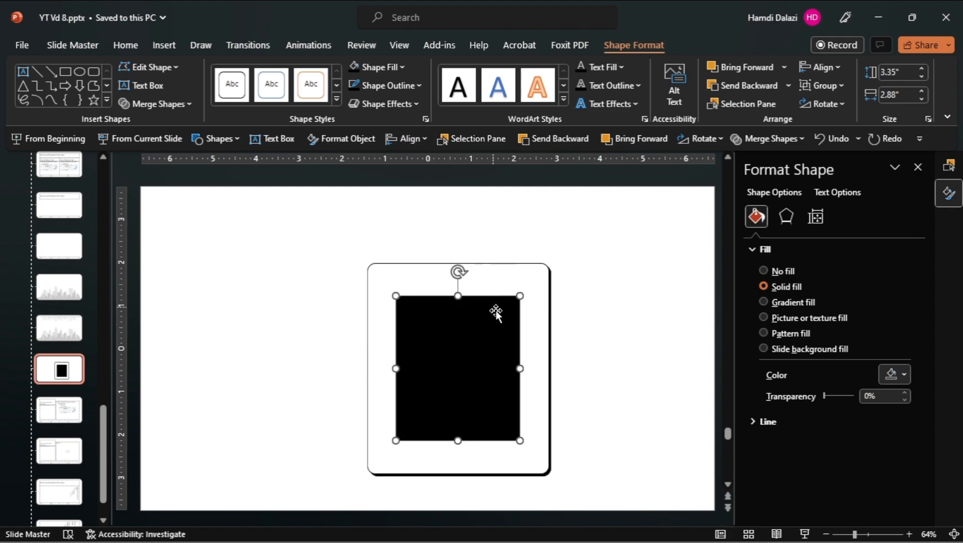
Step: Send the black rounded rectangle backward so it sits behind the white inner rectangle, then clear the selection
left_click(455, 139)
left_click(829, 218)
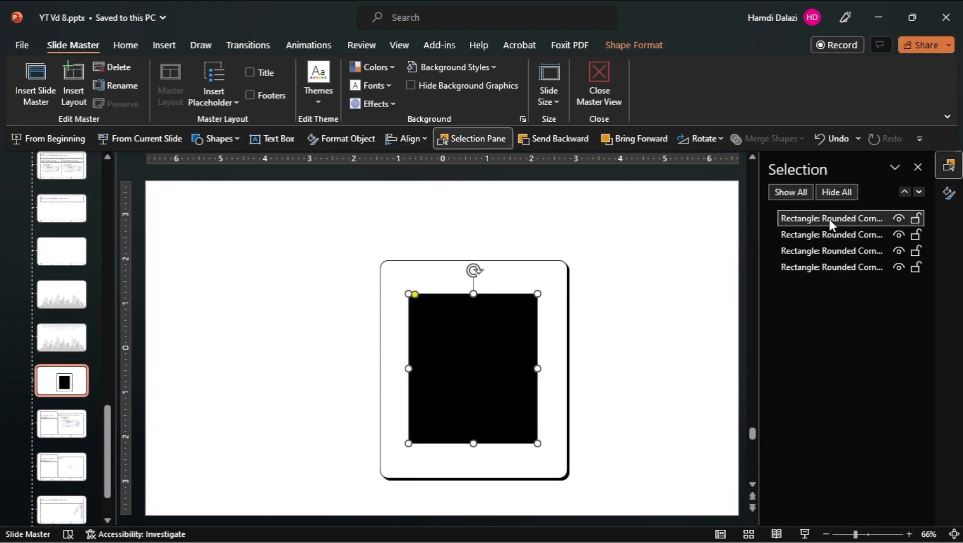
left_click(582, 145)
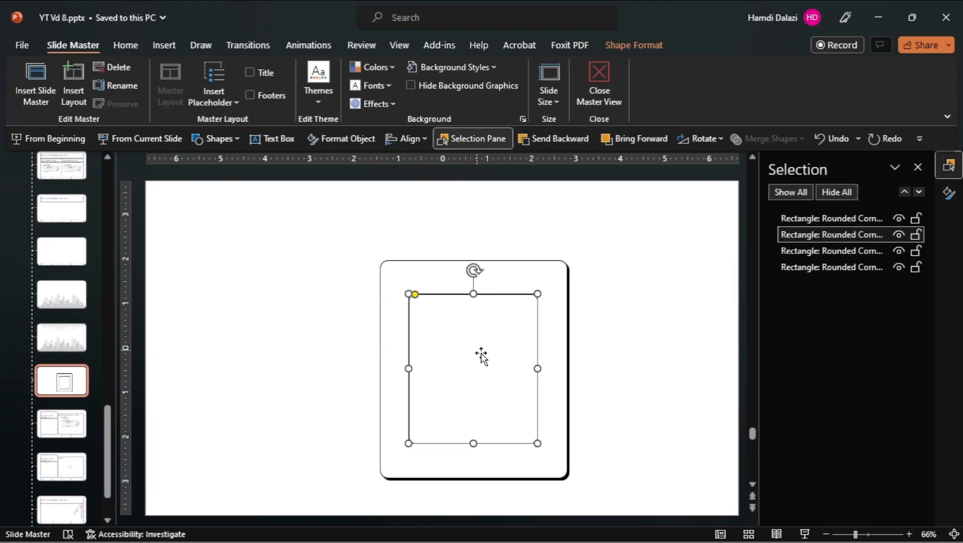
left_click(301, 269)
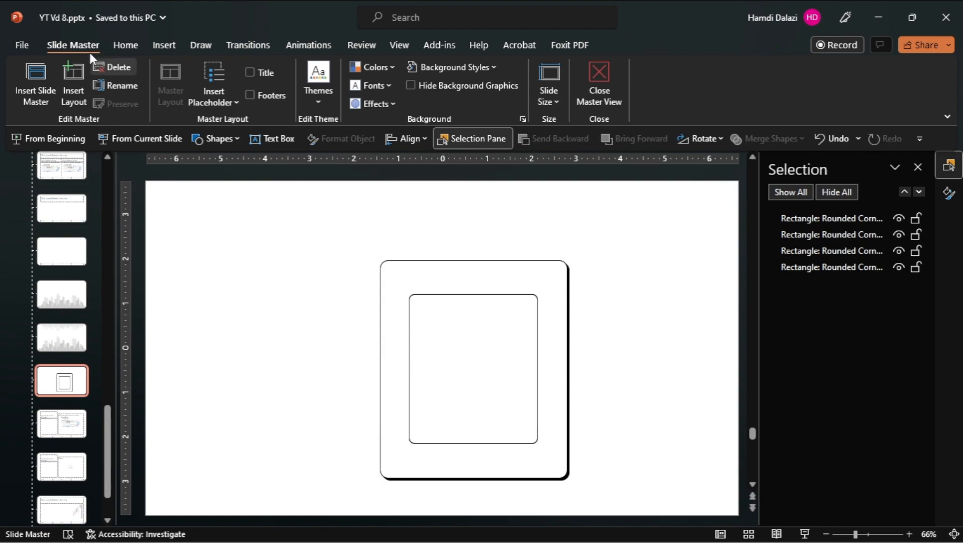
Step: Insert a picture placeholder about 6.56" wide and 4.53" high, covering the whole inner rectangle
left_click(212, 105)
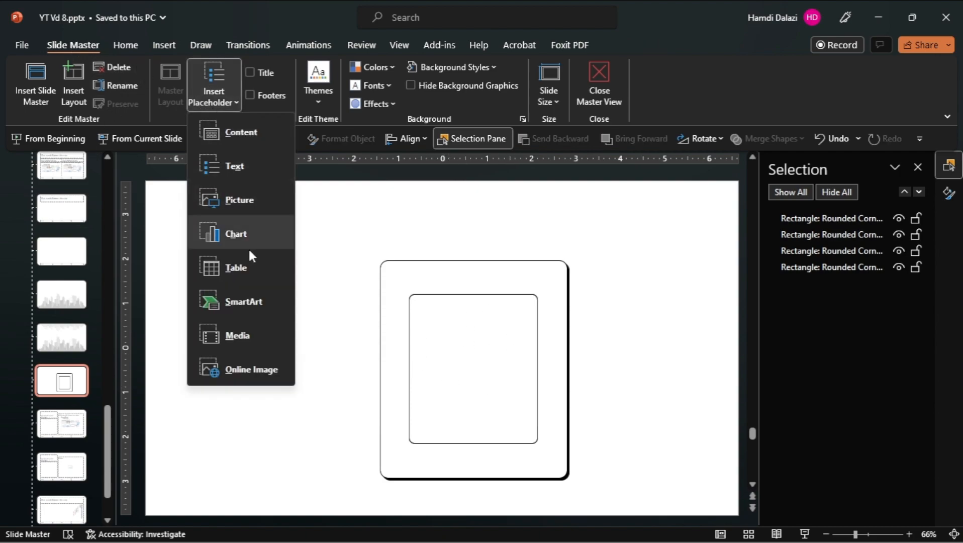
left_click(248, 200)
left_click_drag(334, 275, 625, 477)
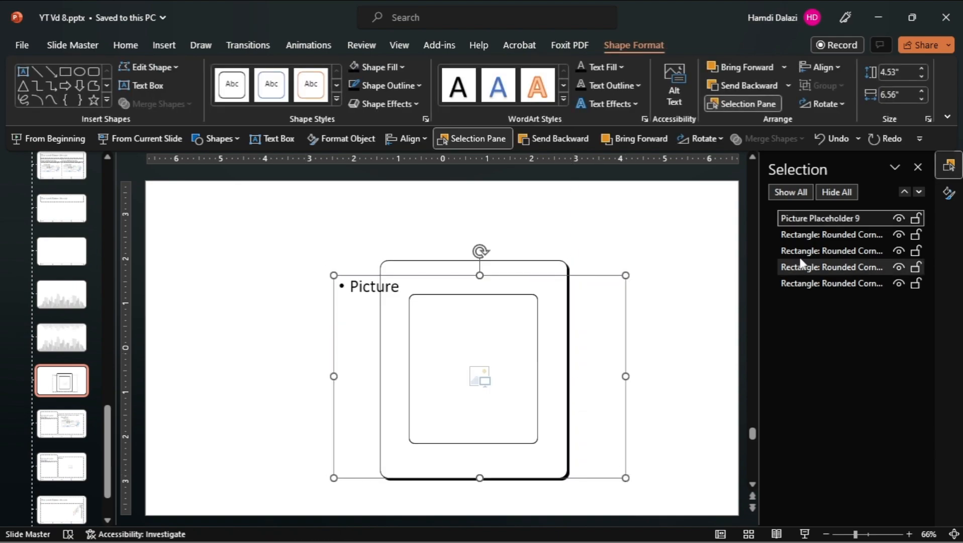
Step: Intersect the picture placeholder with the white inner rounded rectangle to give it that shape
left_click(804, 236, "ctrl")
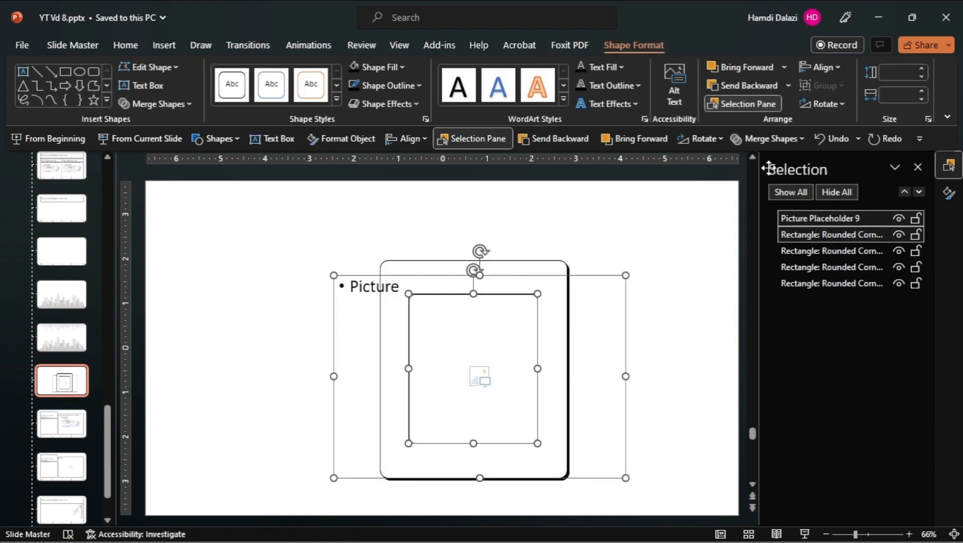
left_click(757, 141)
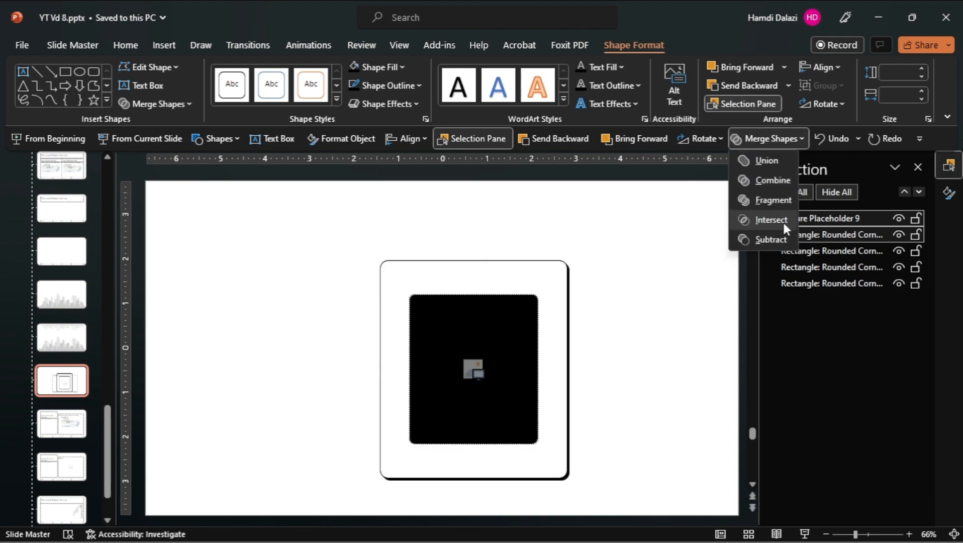
left_click(782, 221)
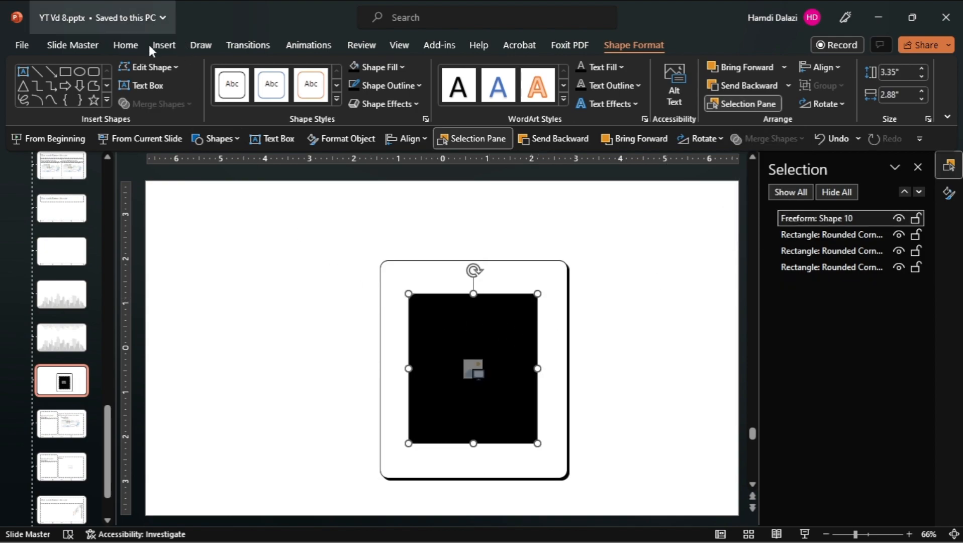
Step: Set the placeholder's text colour to white and its font to Montserrat
left_click(131, 44)
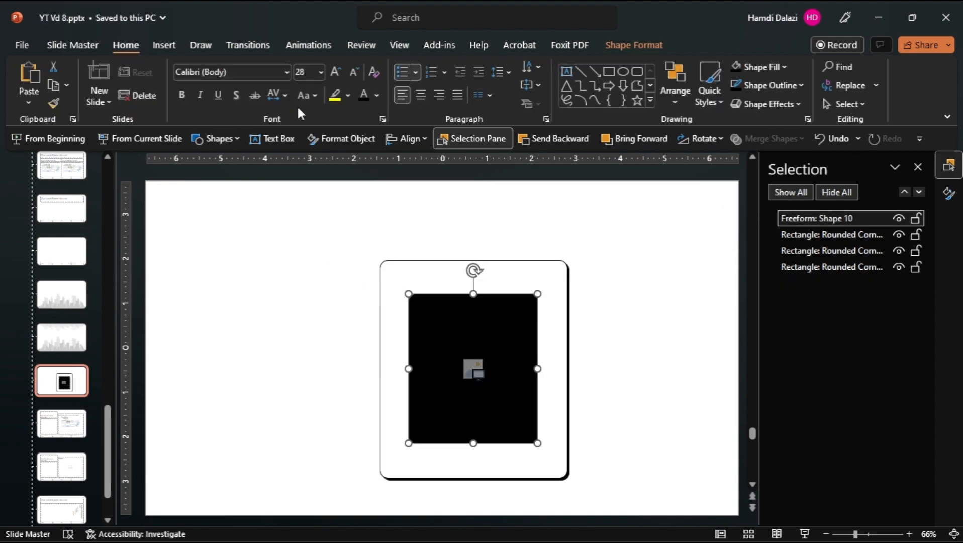
left_click(376, 95)
left_click(375, 131)
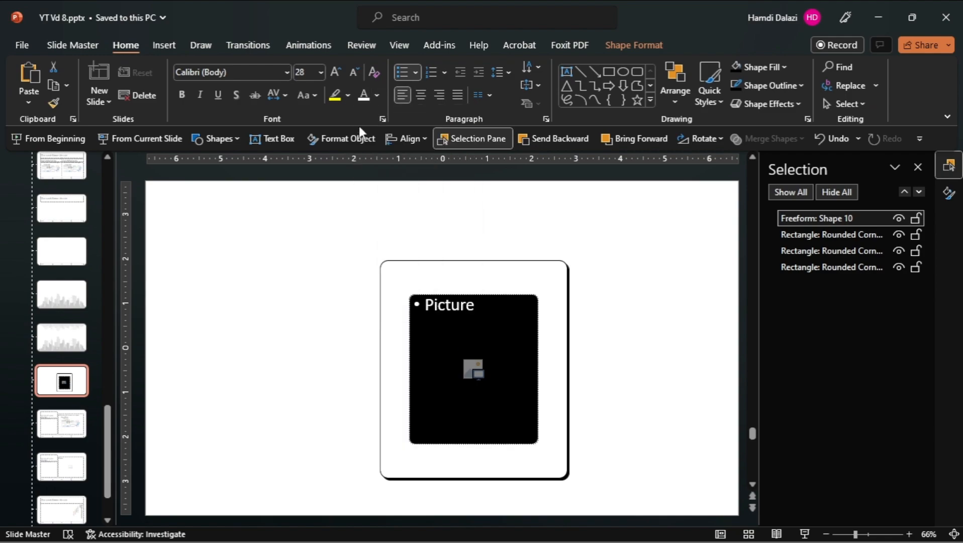
left_click(288, 71)
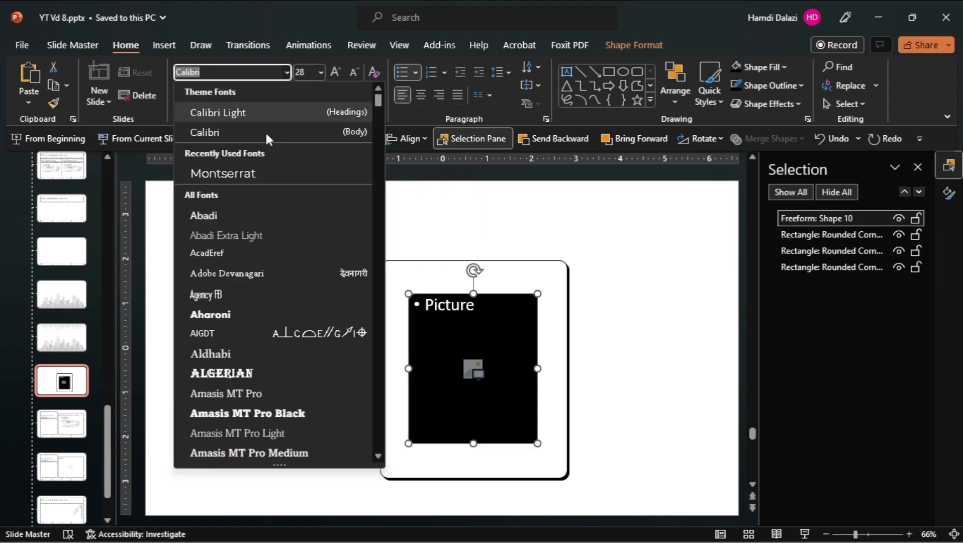
left_click(261, 171)
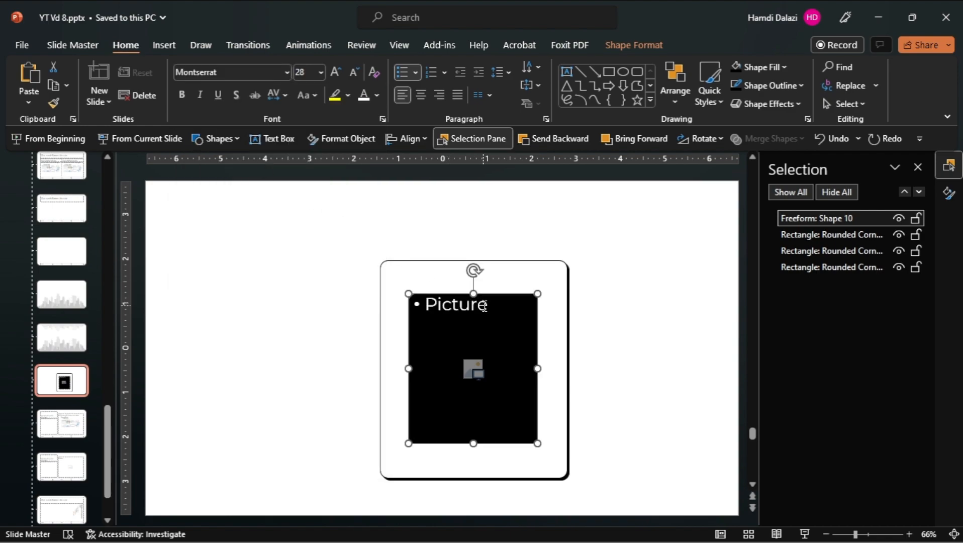
Step: Replace the placeholder's bulleted prompt text with "Insert Picture" and no bullet
left_click_drag(485, 306, 426, 304)
key("BackSpace")
key("BackSpace")
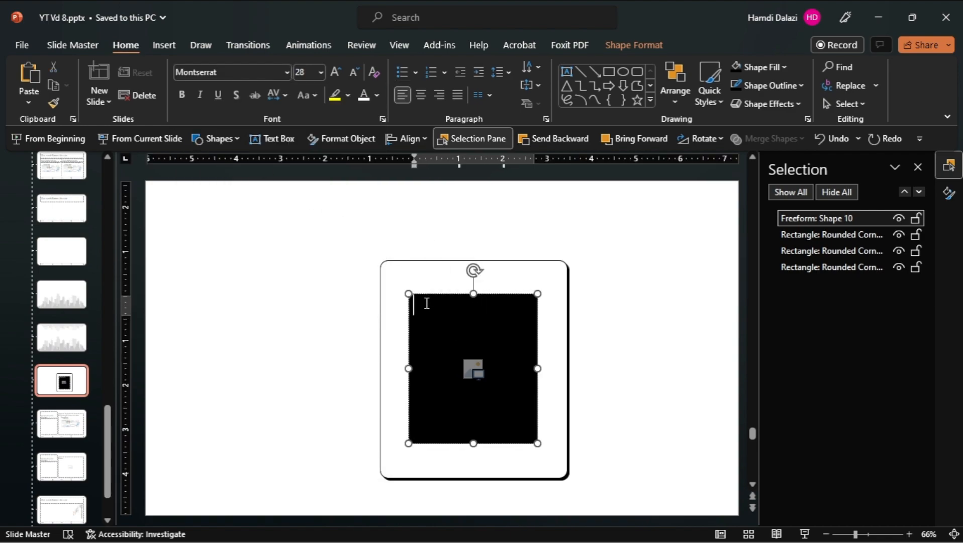
type("Inser")
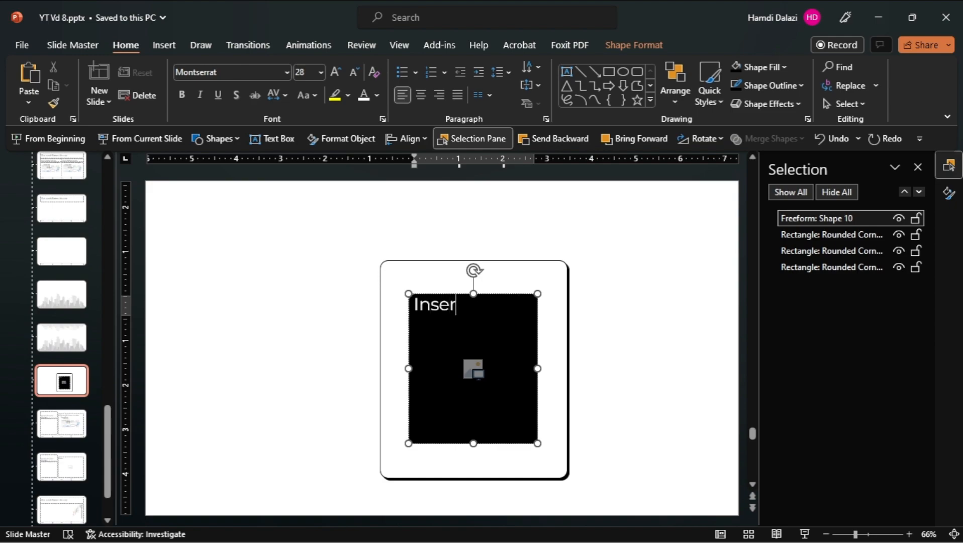
type("t Picture")
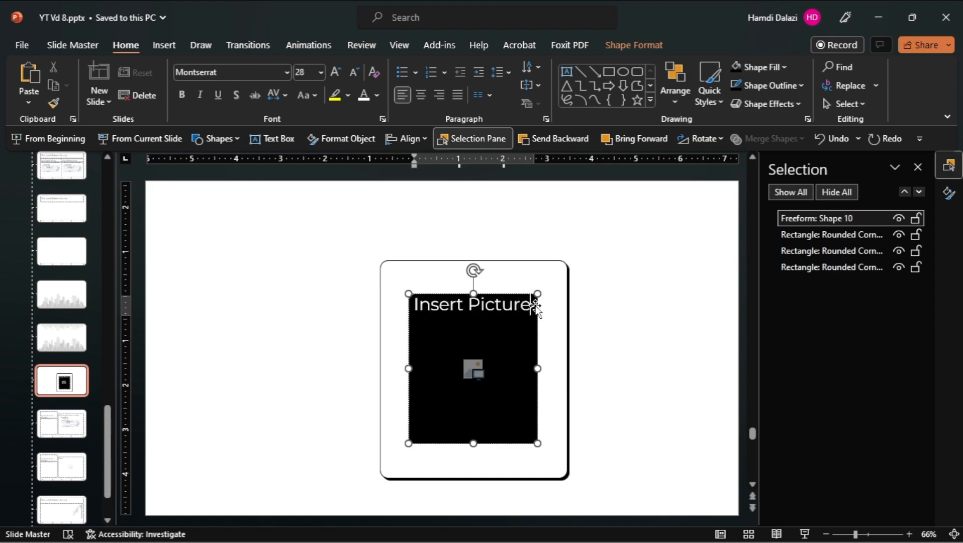
Step: Reduce the "Insert Picture" text to 24 pt and centre it horizontally and vertically in the placeholder
left_click_drag(533, 305, 438, 305)
key("ctrl+shift+less")
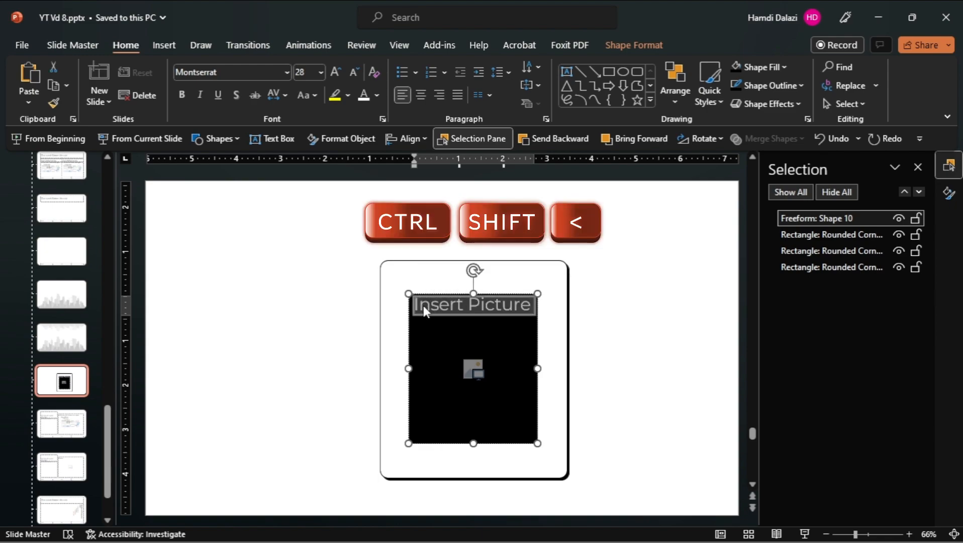
left_click(423, 94)
left_click(531, 84)
left_click(581, 168)
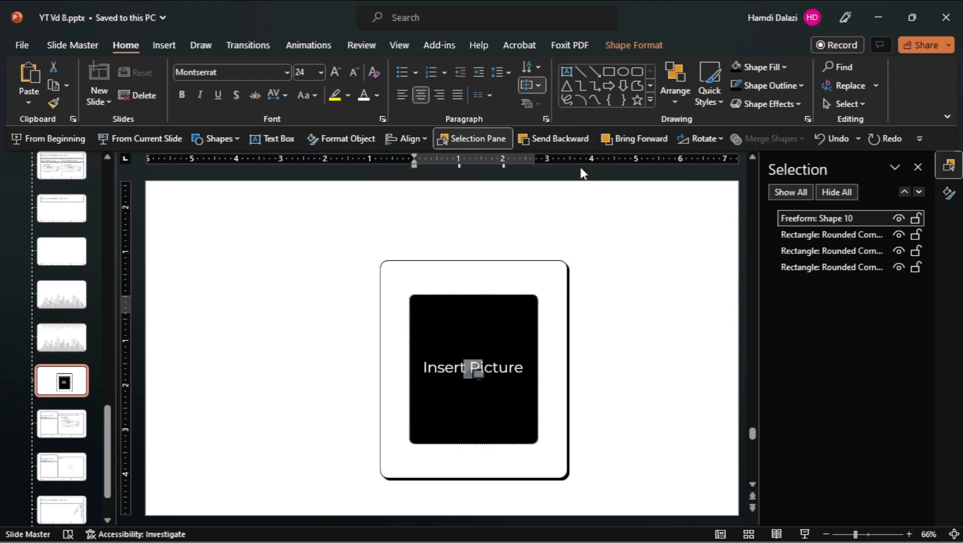
key("Escape")
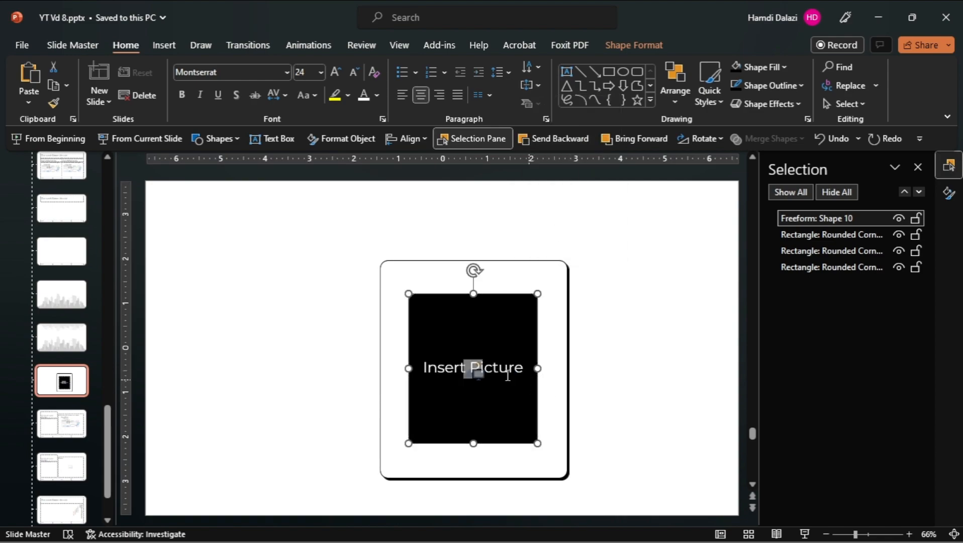
Step: Rename the freeform placeholder object as "Picture Placeholder"
double_click(838, 219)
key("BackSpace")
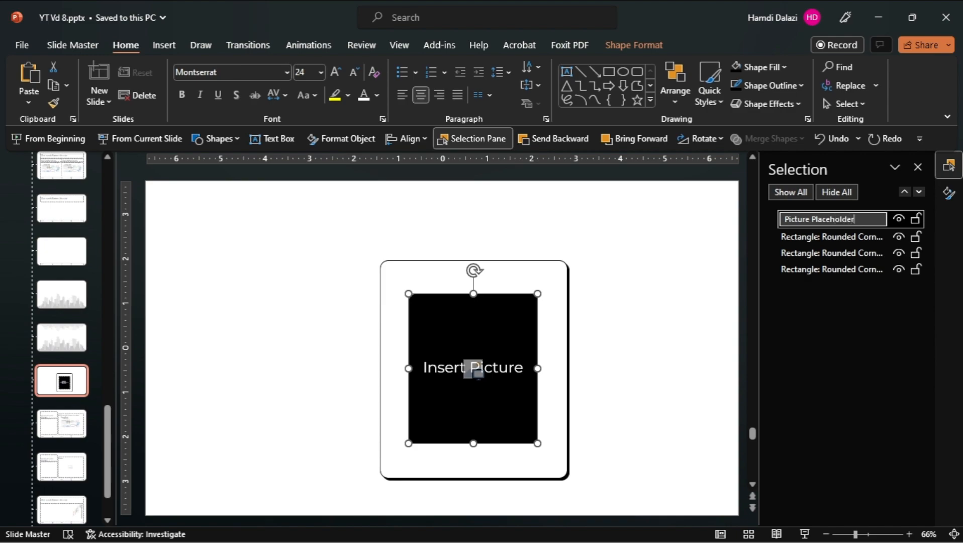
key("Return")
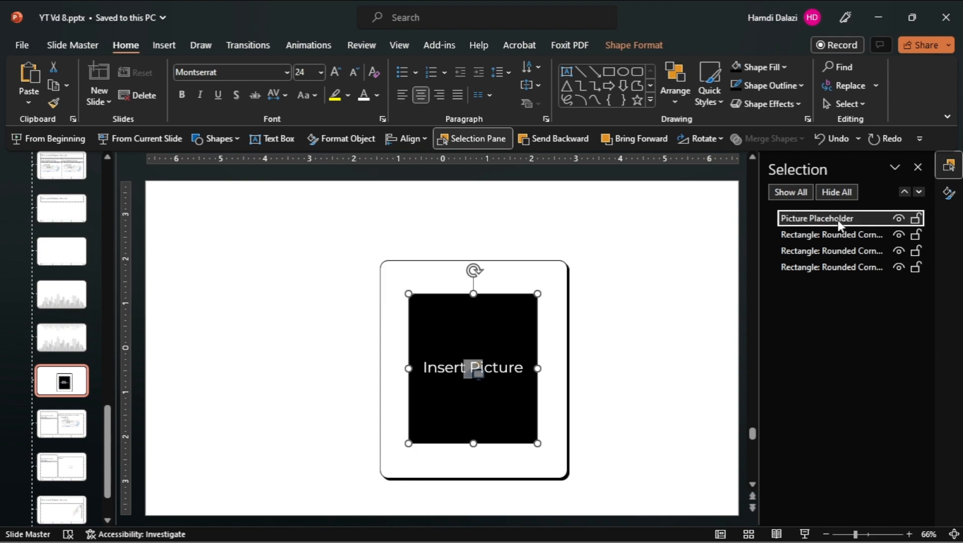
Step: Hide the picture placeholder and give the black rounded rectangle behind it a gradient fill
left_click(898, 220)
left_click(858, 238)
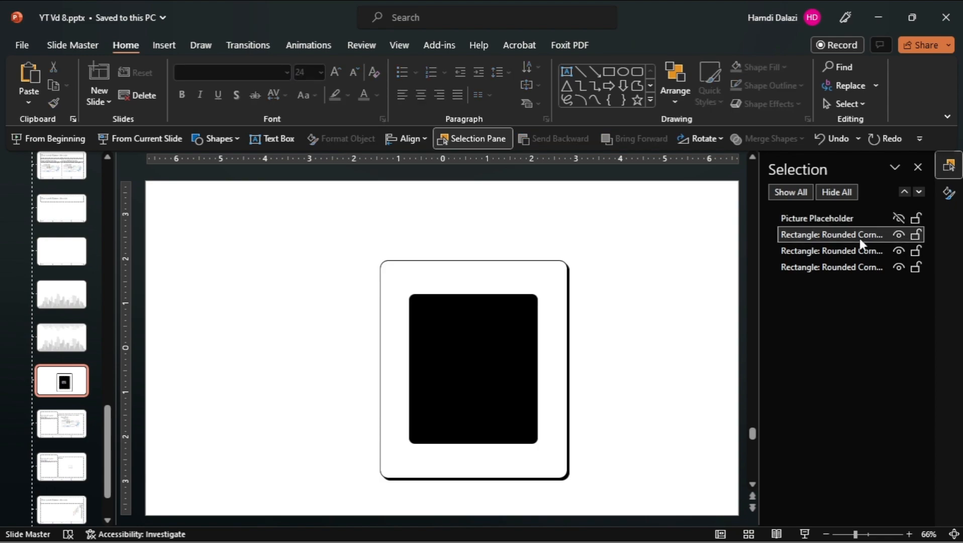
left_click(949, 198)
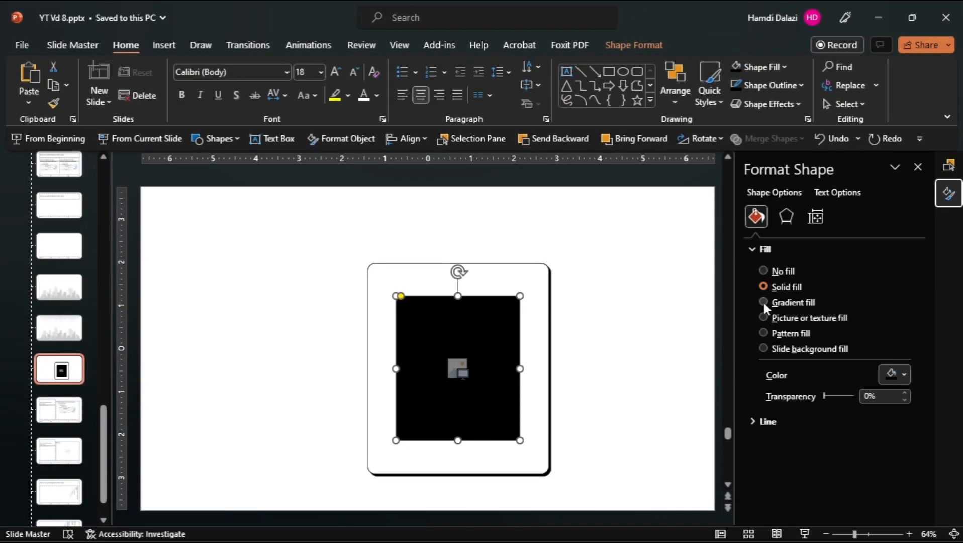
left_click(763, 302)
scroll(917, 379, "down", 3)
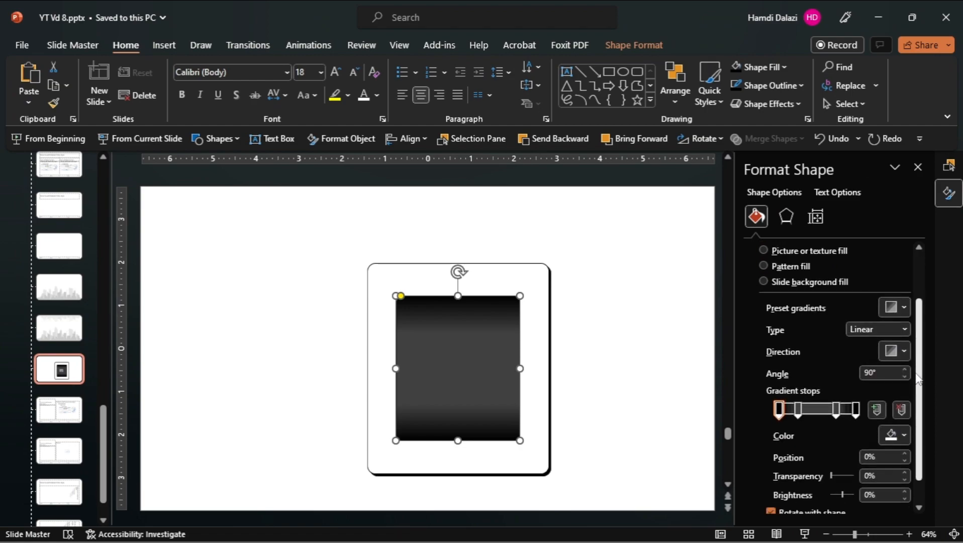
scroll(917, 380, "down", 1)
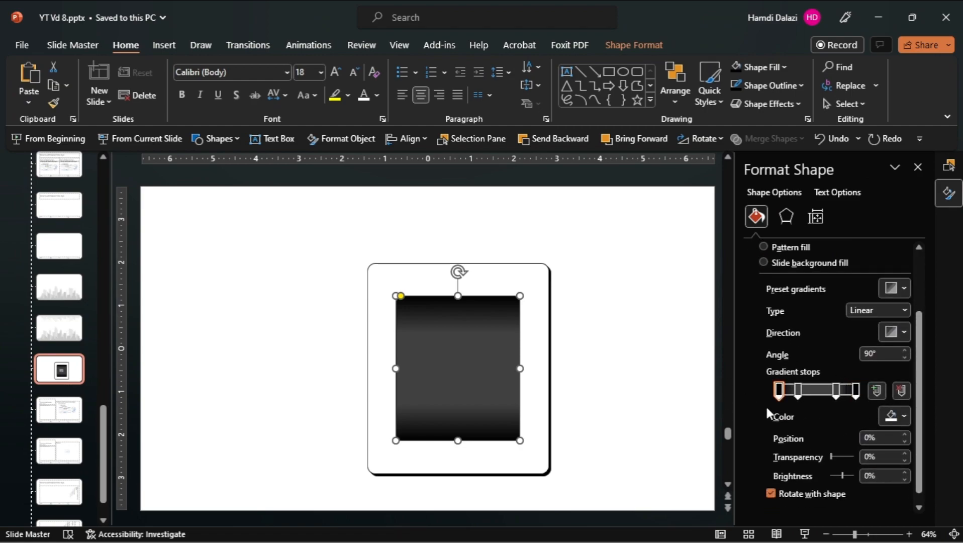
Step: Add a top bevel to the gradient rectangle and set the bevel height to 3.5 pt
left_click(788, 222)
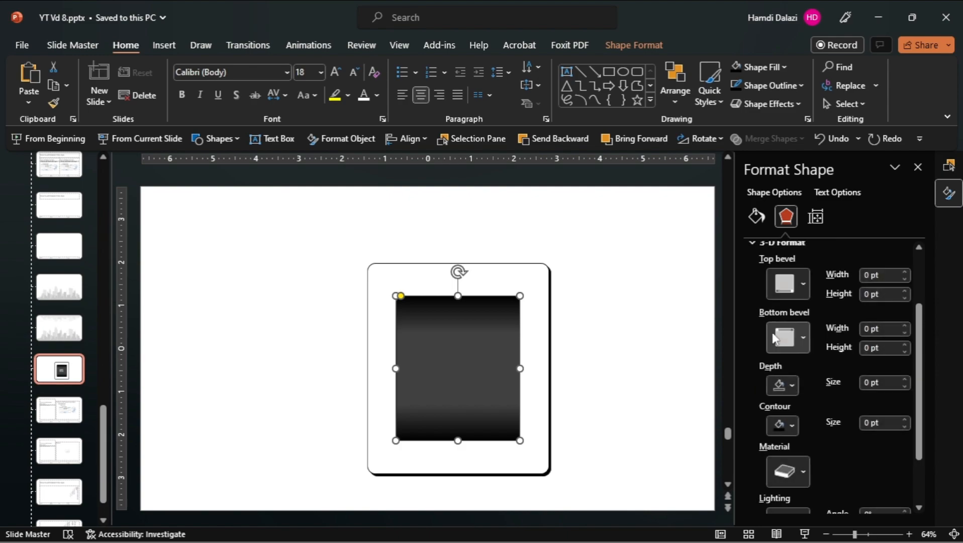
scroll(924, 350, "up", 2)
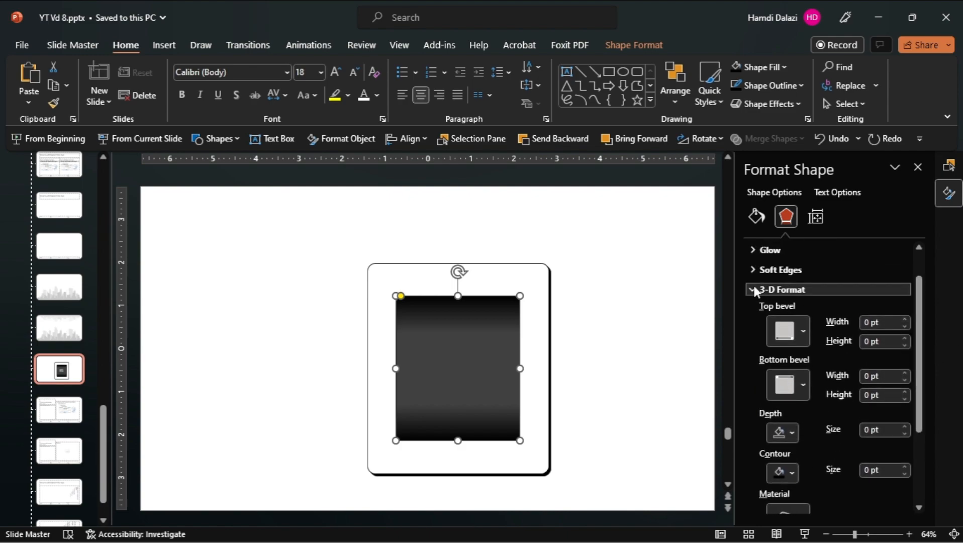
left_click(799, 338)
left_click(798, 227)
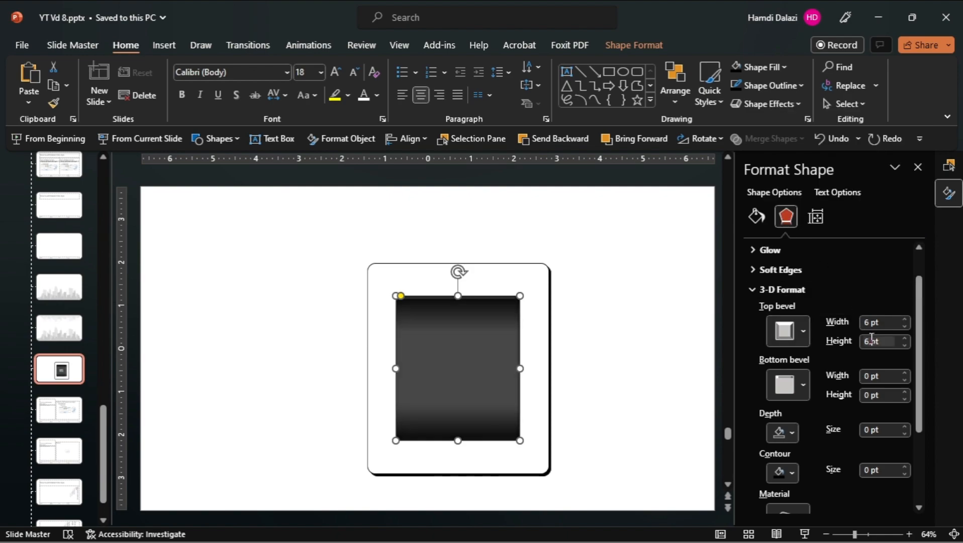
left_click(866, 341)
type("3.5")
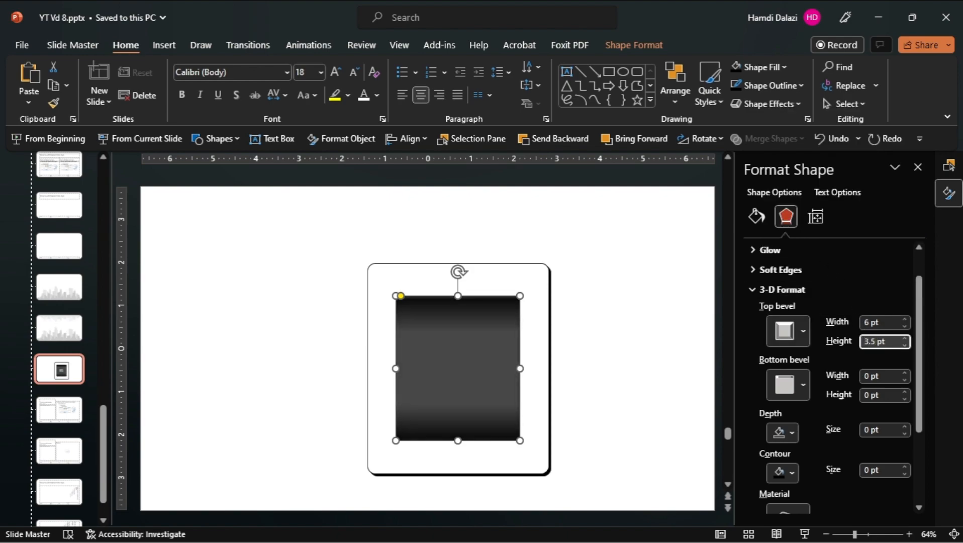
Step: Rename the gradient rectangle as "Picture Background" and show the picture placeholder again
left_click(949, 166)
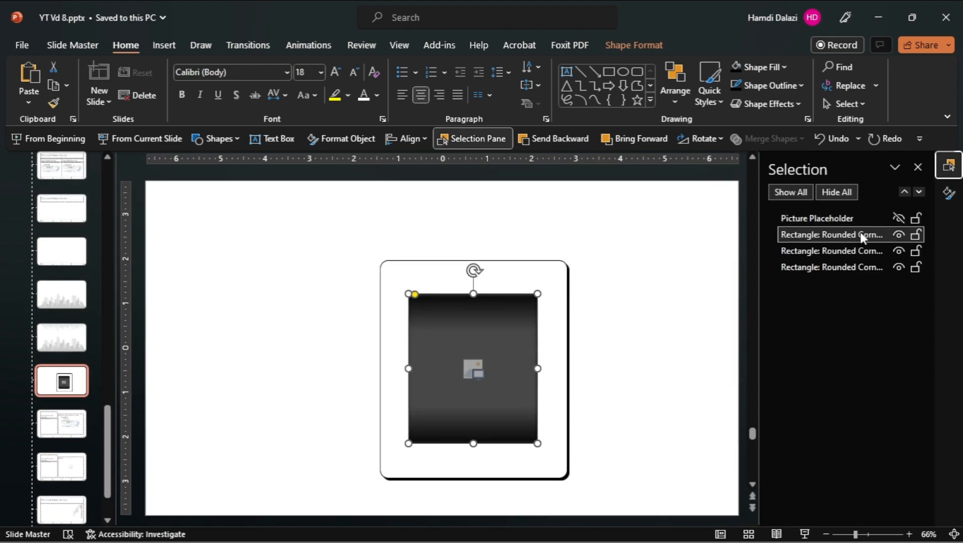
left_click(862, 237)
key("ctrl+a")
key("BackSpace")
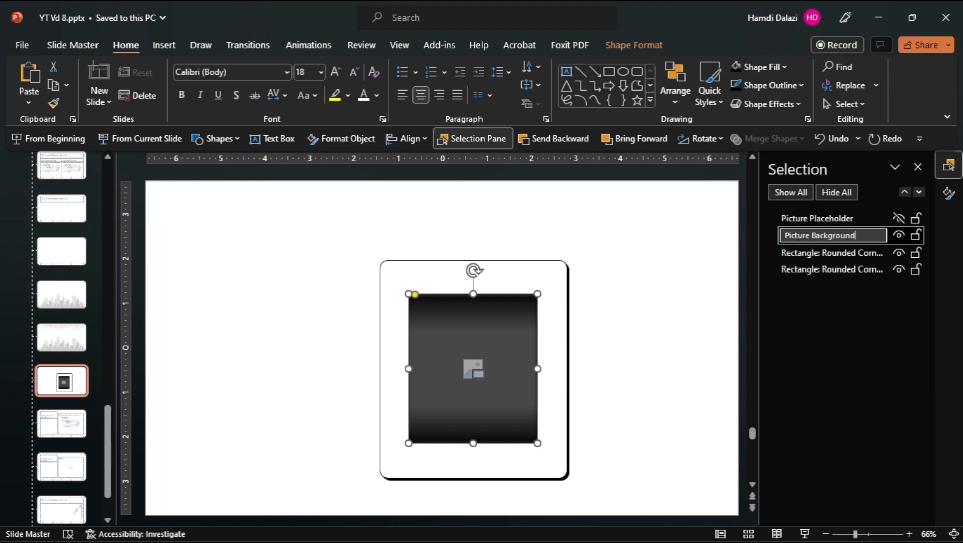
key("Return")
left_click(898, 217)
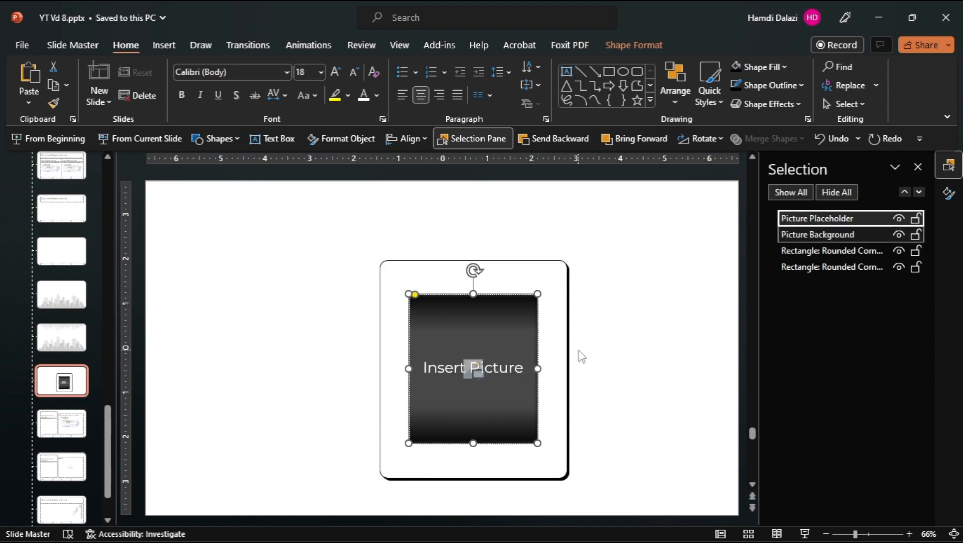
left_click(609, 344)
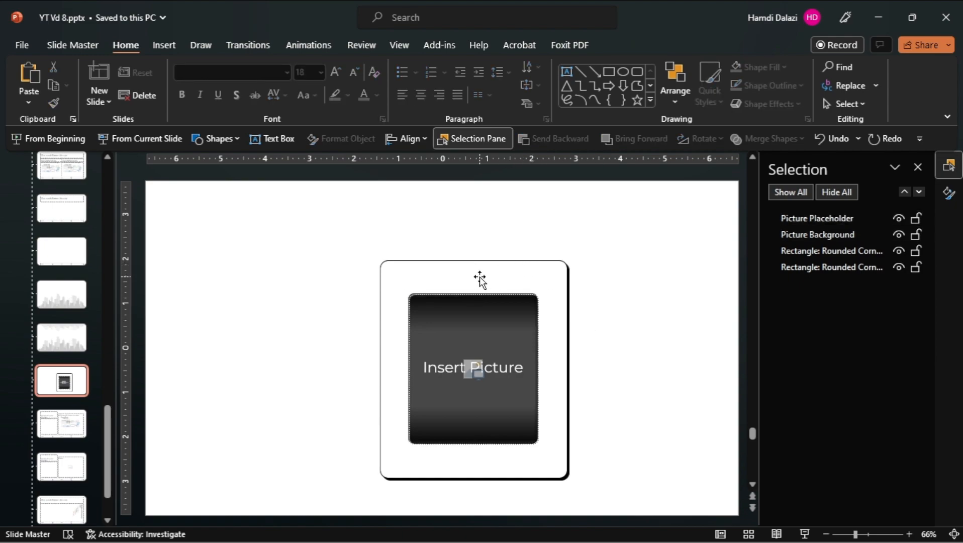
Step: Draw a new rounded rectangle on the layout and size it 6.66" high by 11.84" wide
left_click(221, 139)
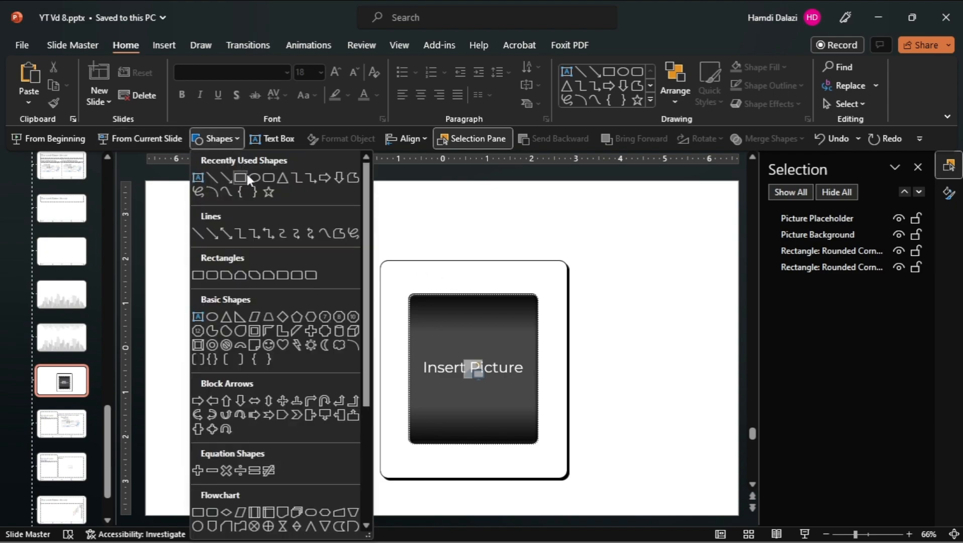
left_click(268, 176)
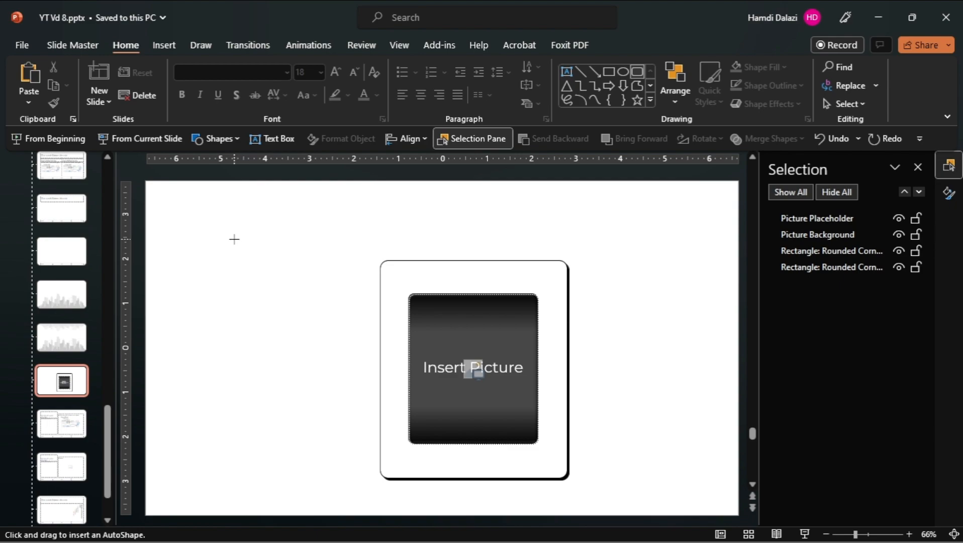
left_click_drag(234, 239, 378, 382)
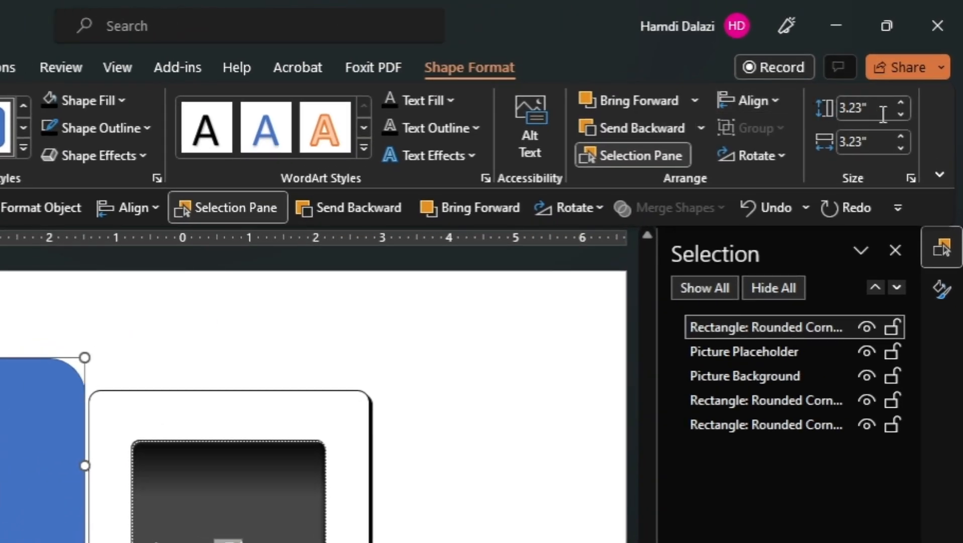
left_click(882, 114)
key("BackSpace")
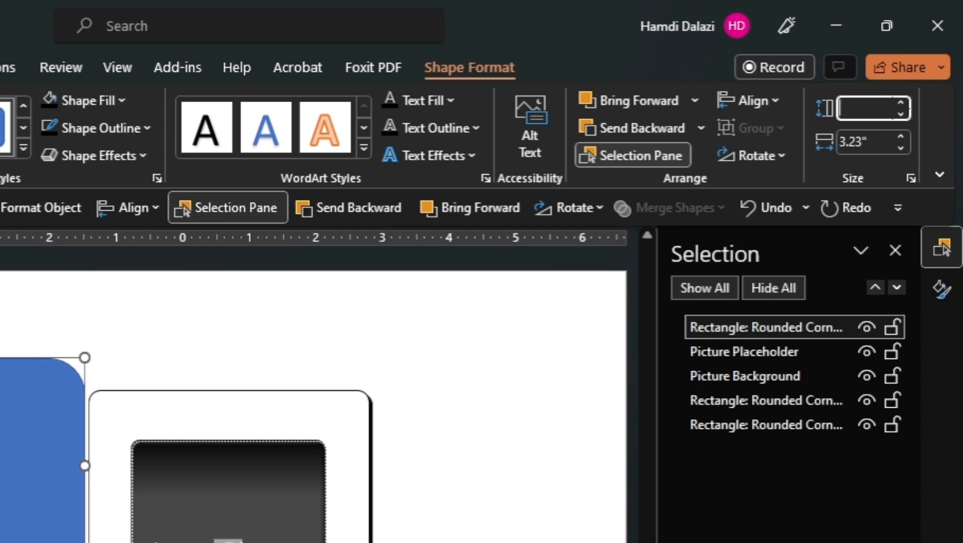
type("6.66")
left_click(882, 145)
key("BackSpace")
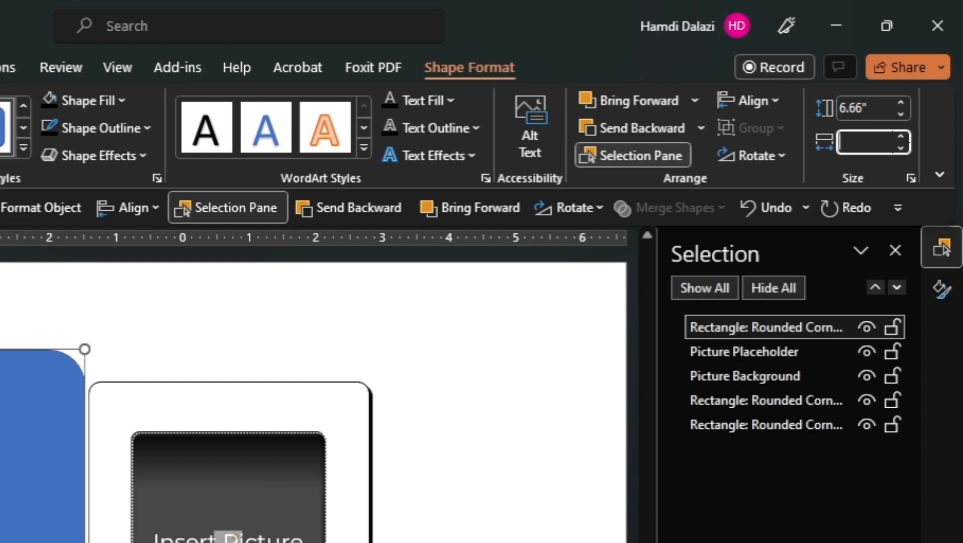
type("11.84")
key("Return")
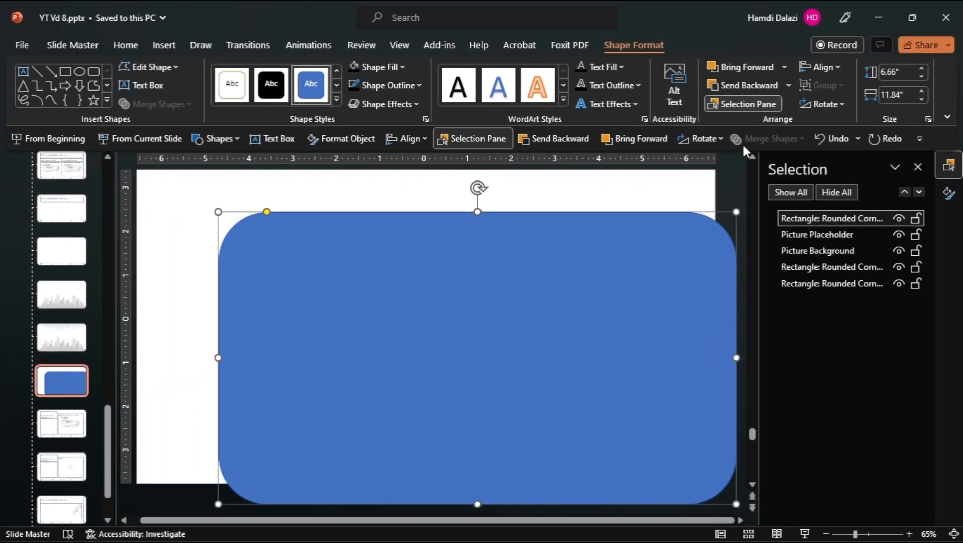
Step: Centre the large rounded rectangle horizontally and vertically on the slide and reduce its corner rounding to a small radius
left_click(418, 143)
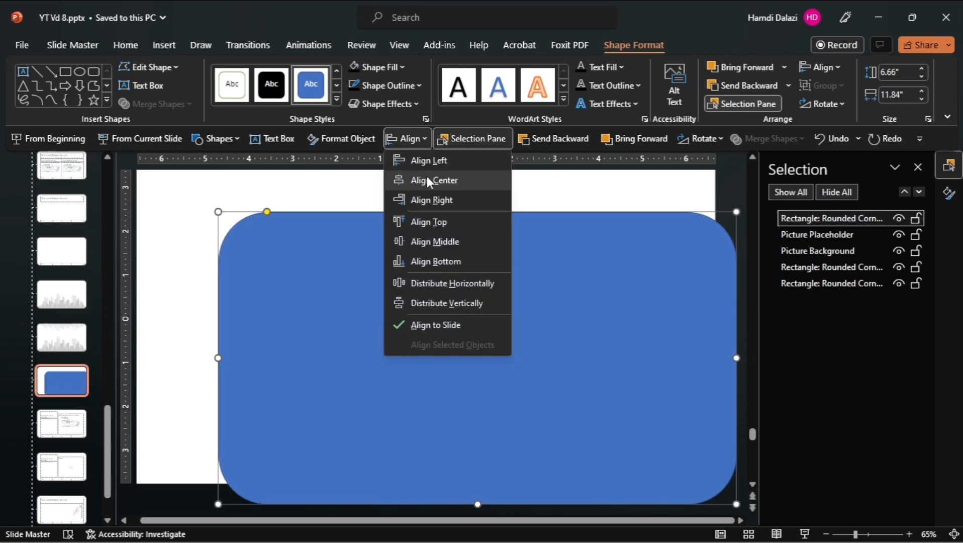
left_click(427, 177)
left_click(404, 139)
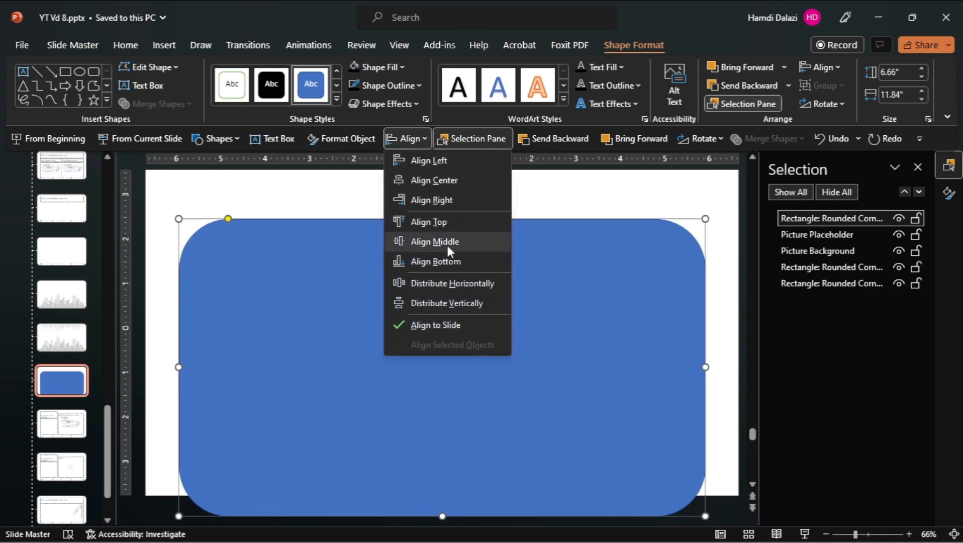
left_click(448, 244)
left_click_drag(229, 206, 186, 203)
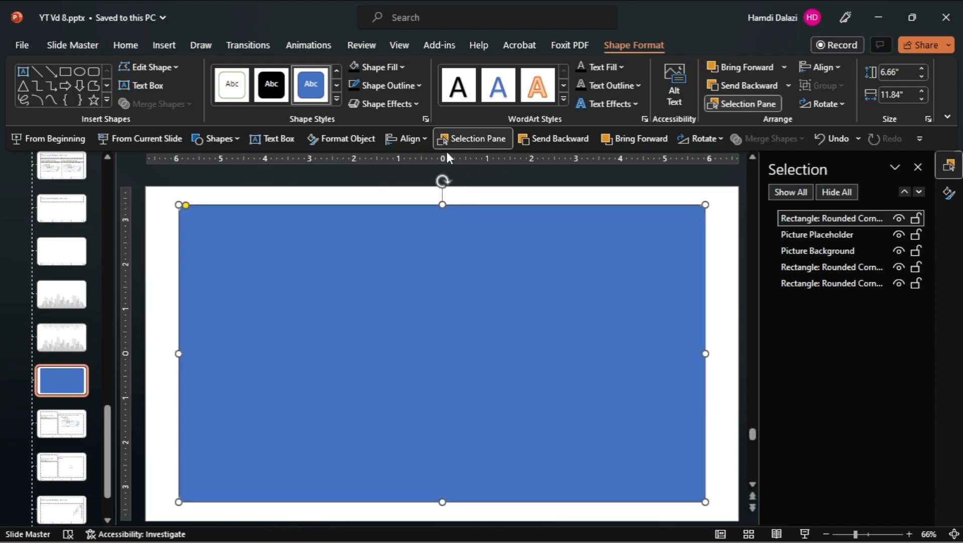
Step: Duplicate the large rounded rectangle, fill the copy black and resize it to 6.63" high by 11.8" wide
key("ctrl+d")
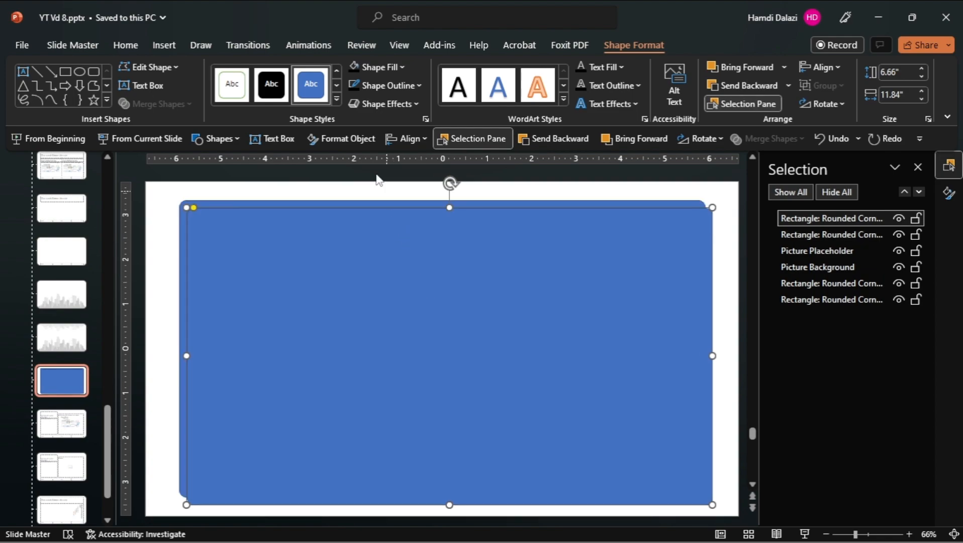
left_click(354, 63)
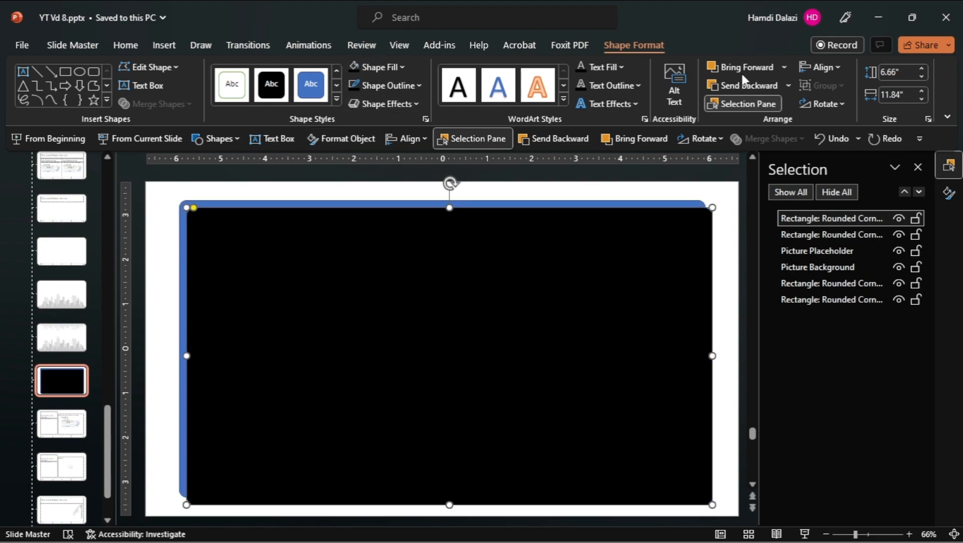
left_click(899, 72)
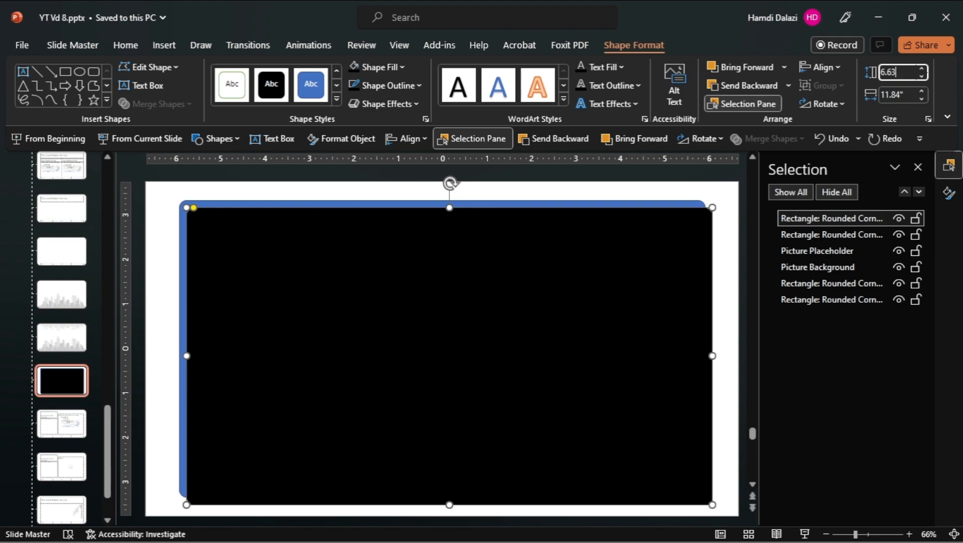
left_click(907, 95)
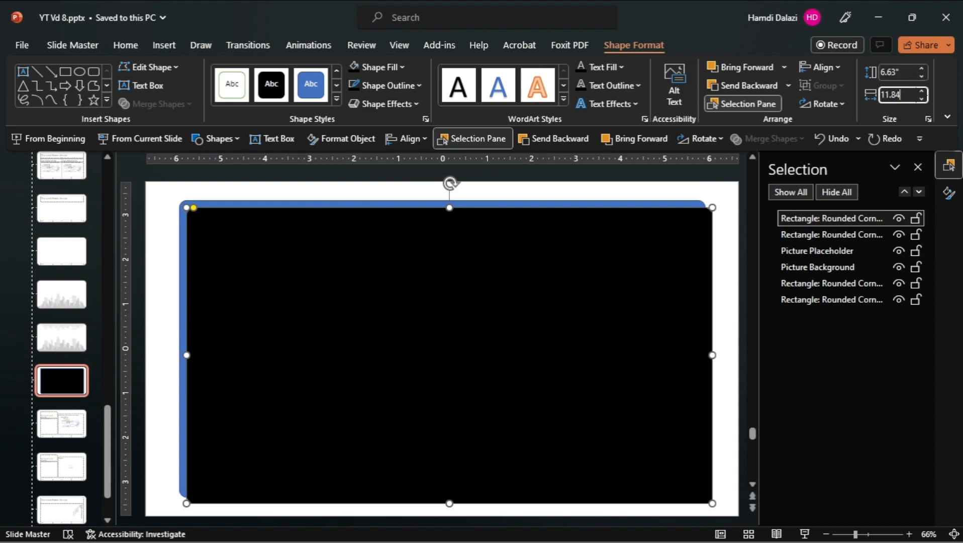
key("Return")
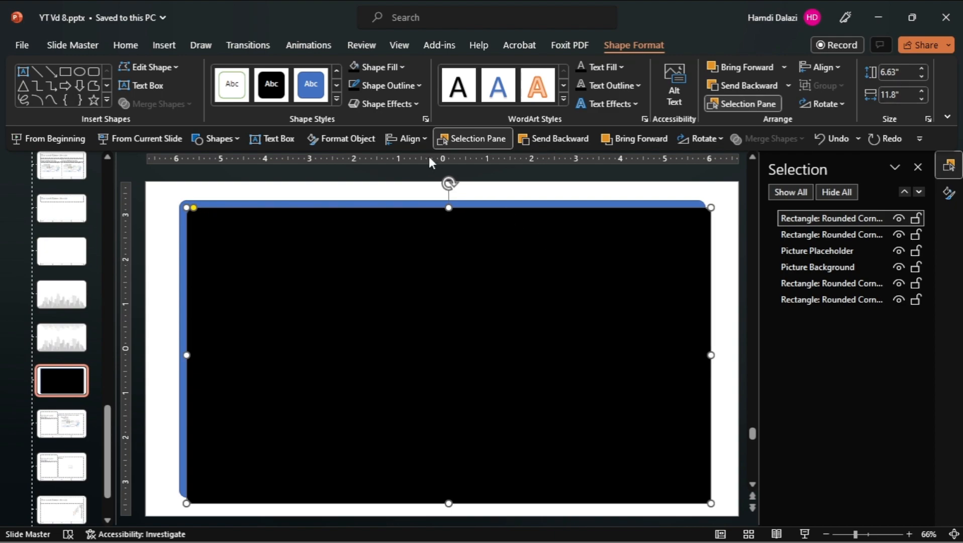
Step: Centre the black copy horizontally and vertically on the slide
left_click(400, 145)
left_click(420, 177)
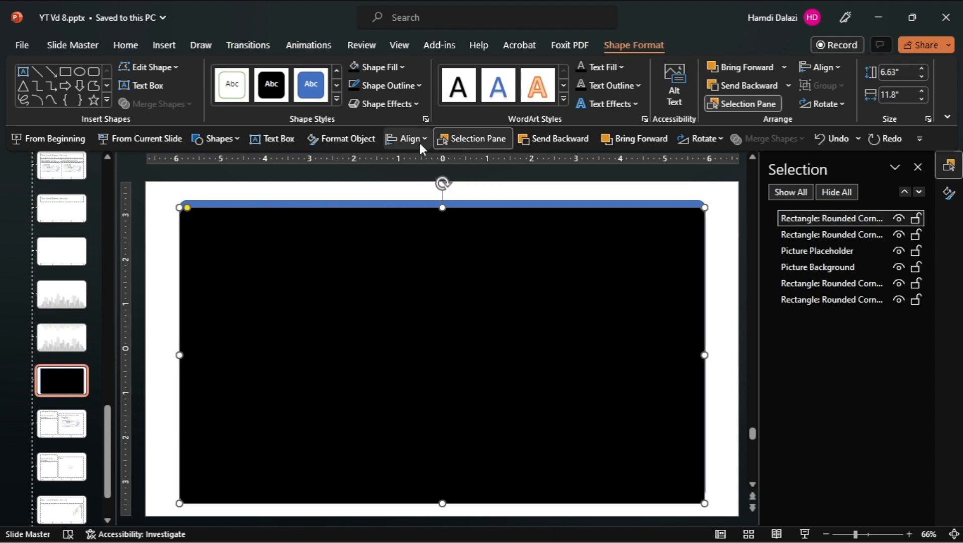
left_click(419, 143)
left_click(446, 240)
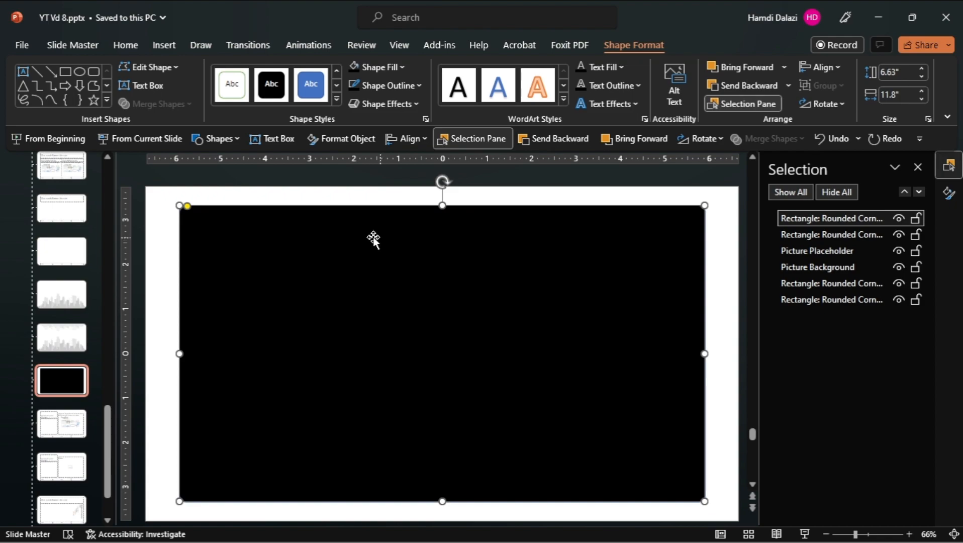
Step: Remove the outline from both large rounded rectangles
left_click(855, 235)
left_click(838, 220, "ctrl")
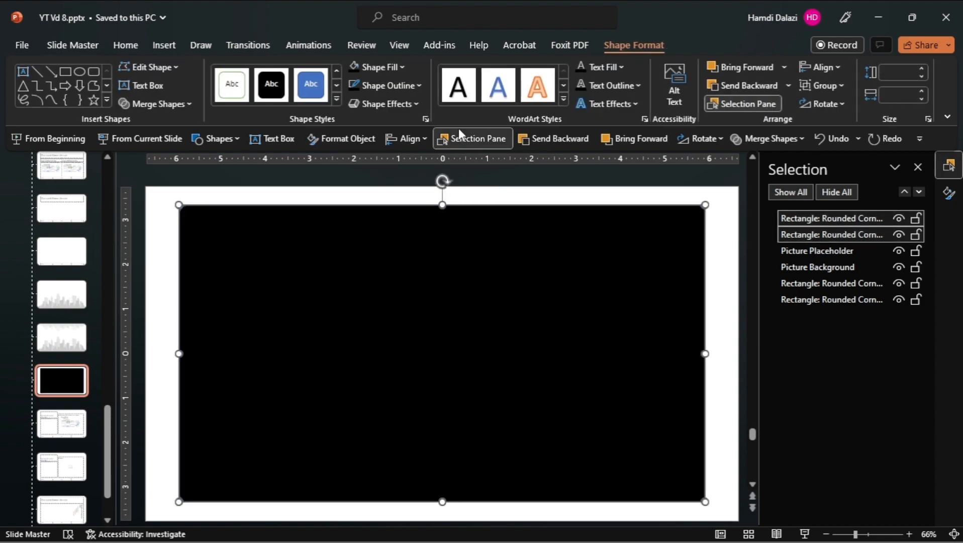
left_click(411, 88)
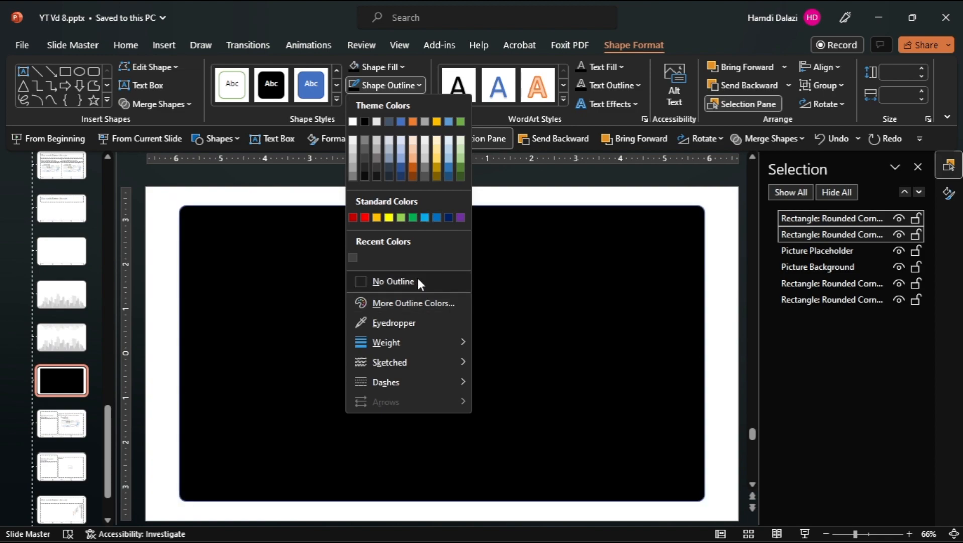
left_click(417, 280)
key("Escape")
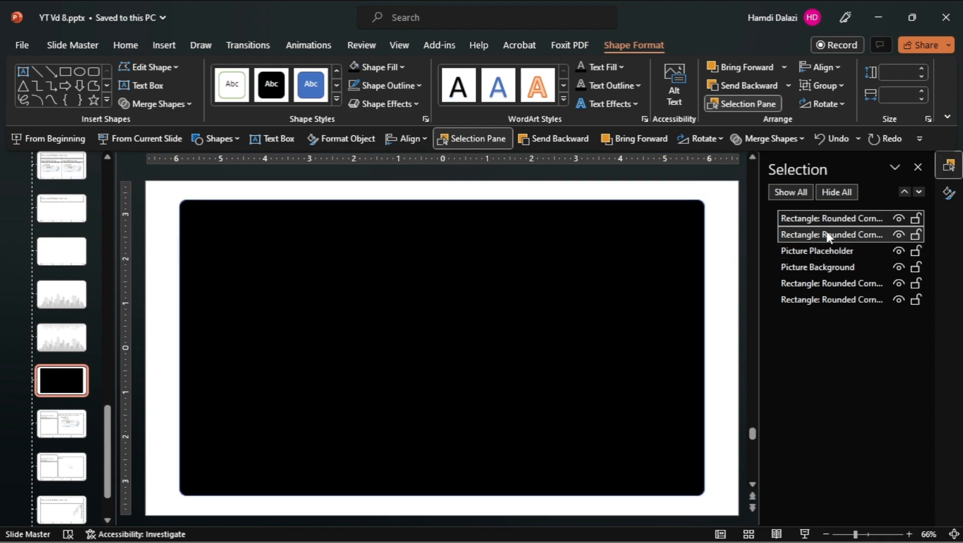
Step: Subtract the smaller black rounded rectangle from the larger blue one to leave a thin frame
left_click(836, 232)
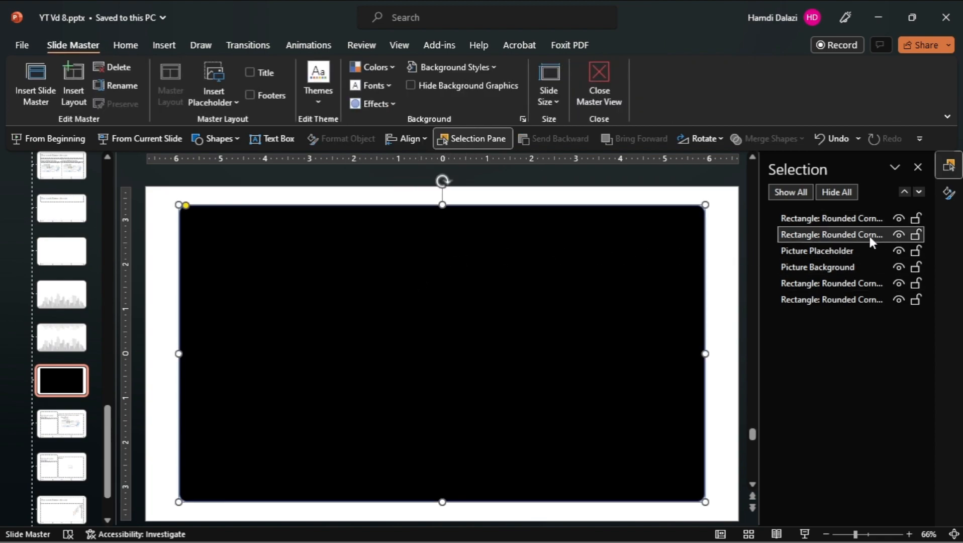
left_click(899, 219)
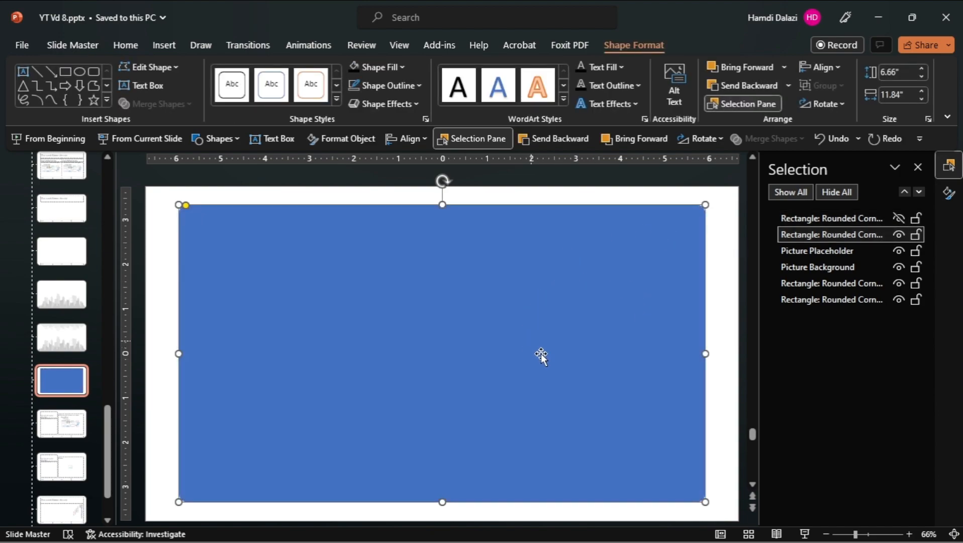
left_click(897, 218)
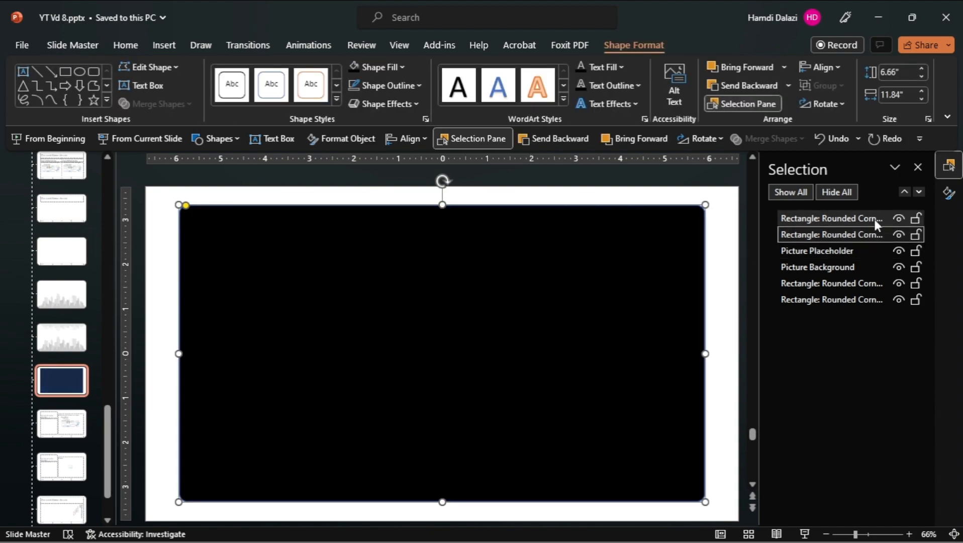
left_click(874, 219, "ctrl")
left_click(770, 140)
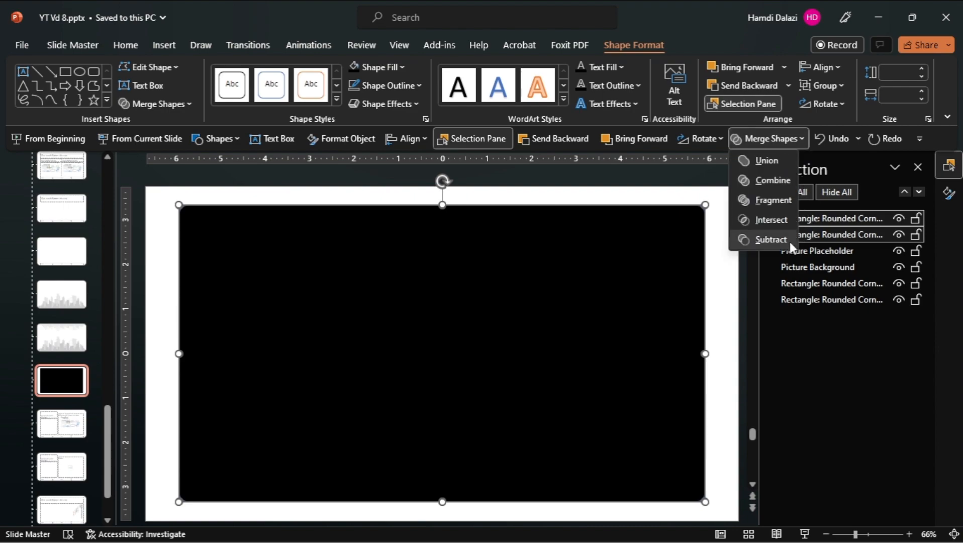
left_click(770, 240)
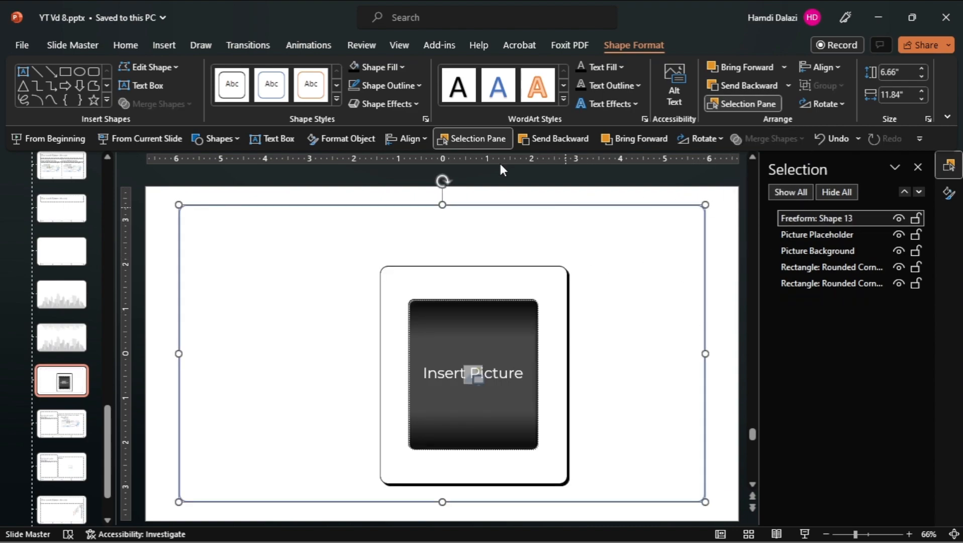
Step: Fill the thin frame shape with black
left_click(369, 69)
left_click(363, 101)
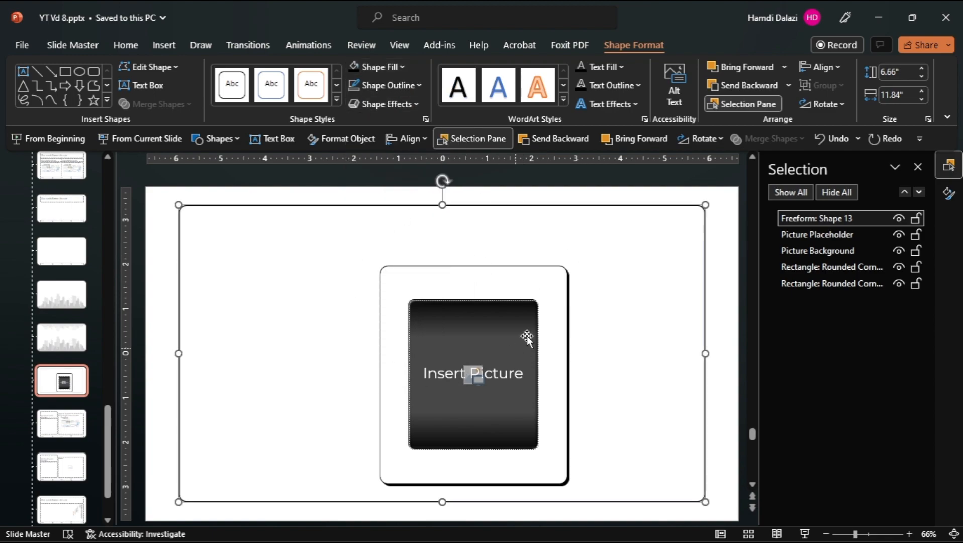
key("Escape")
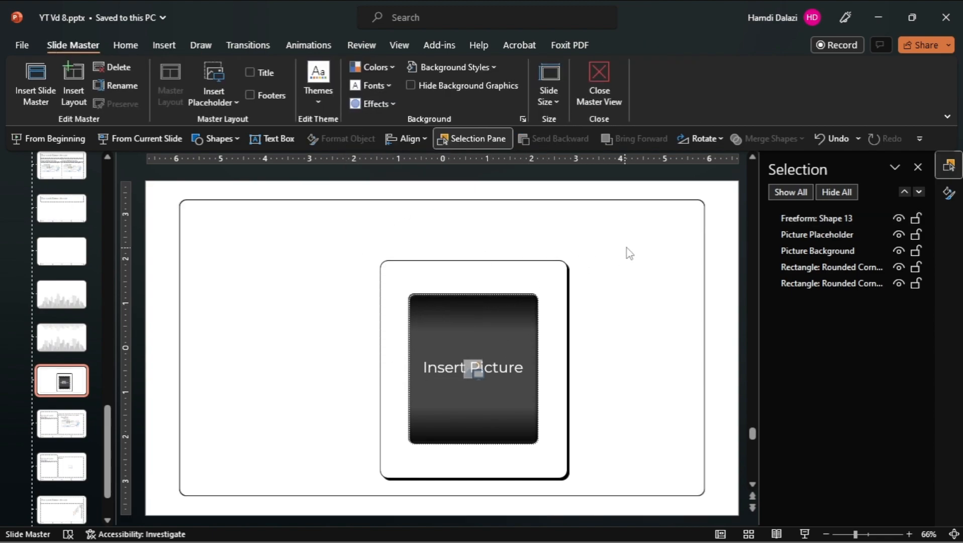
Step: Select the picture placeholder, its background and both card rectangles together
left_click_drag(626, 245, 331, 508)
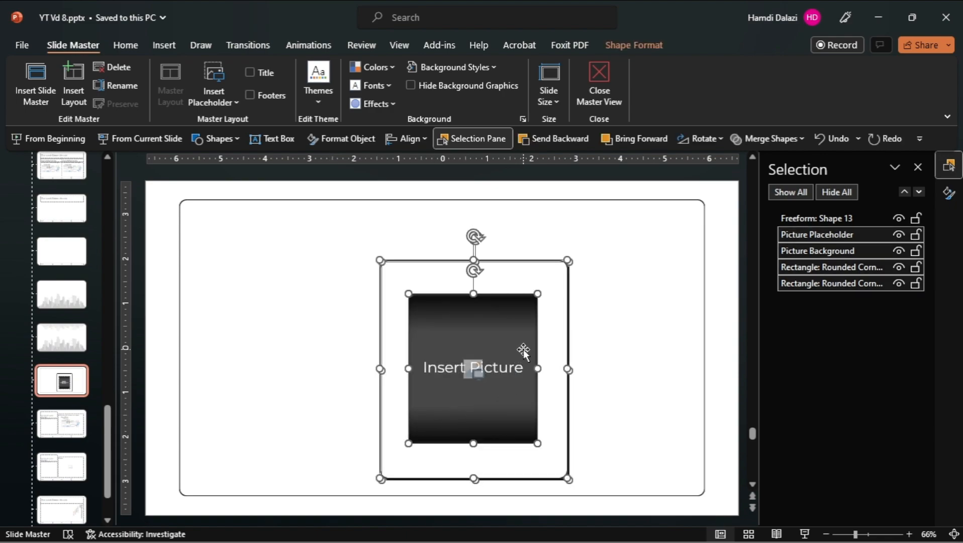